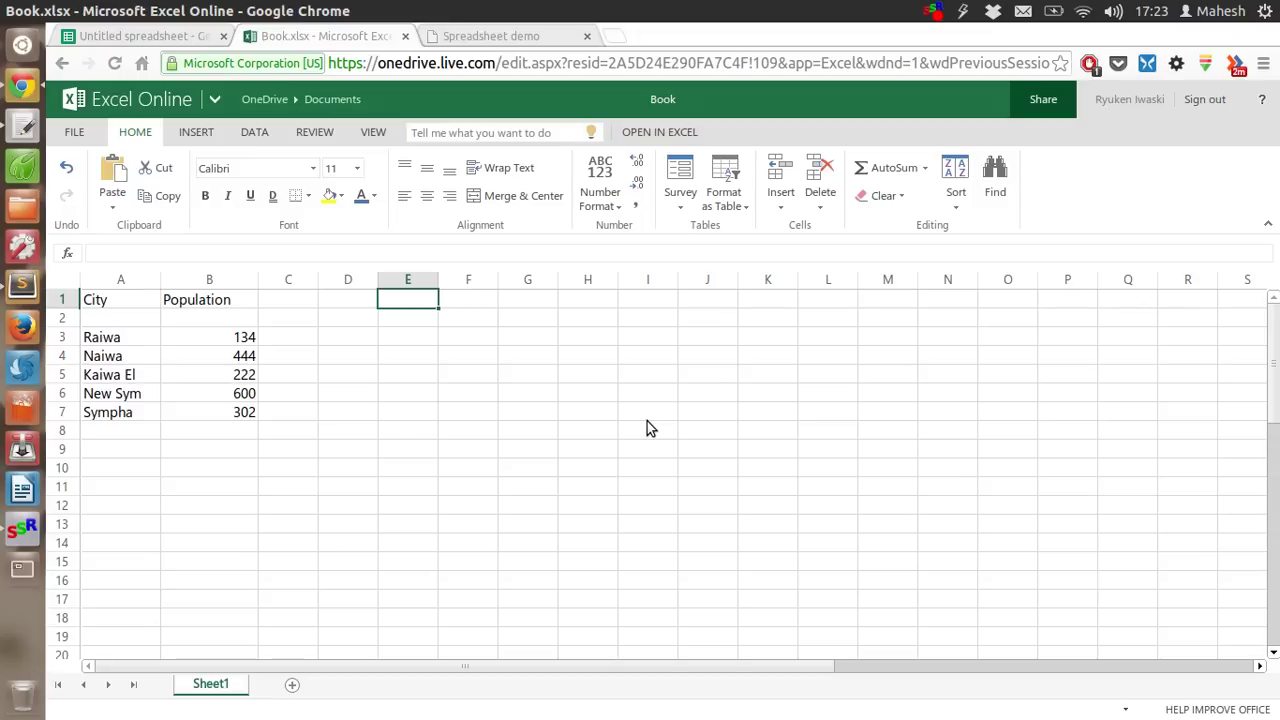
# - Review spreadsheet.html's opening and closing html tags in Sublime Text, then return to Chrome
pyautogui.click(24, 288)
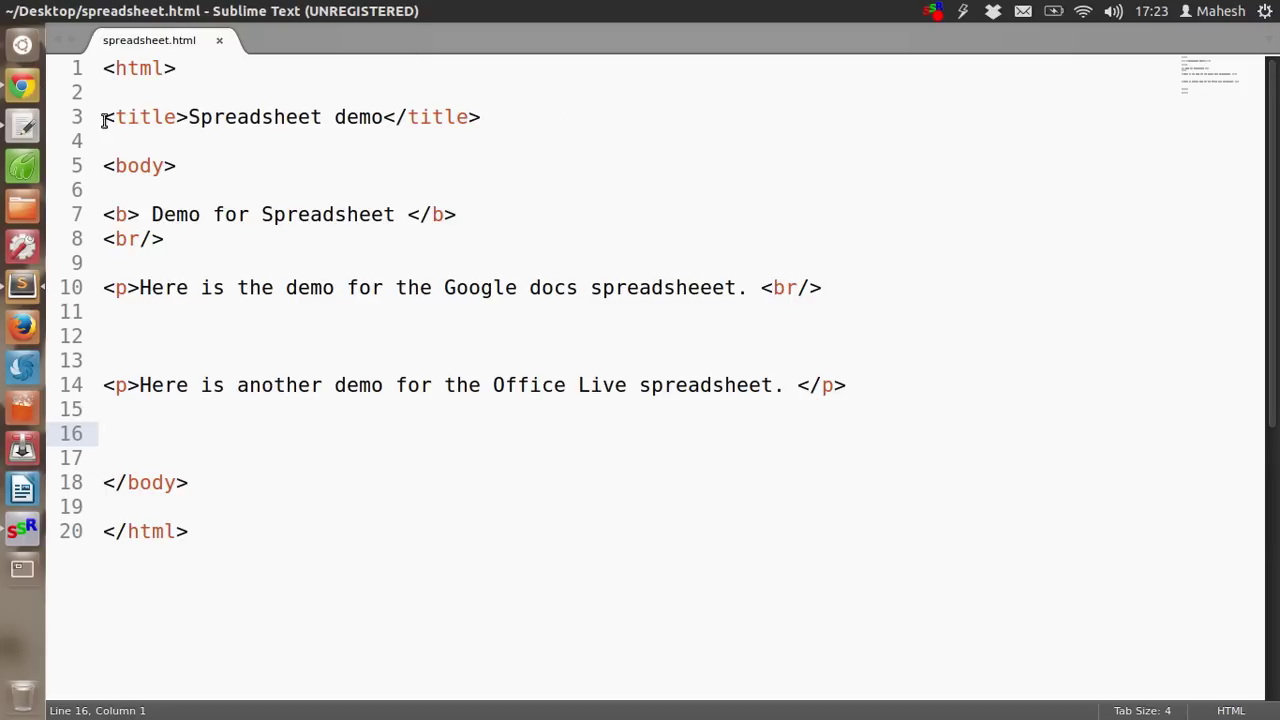
pyautogui.click(113, 78)
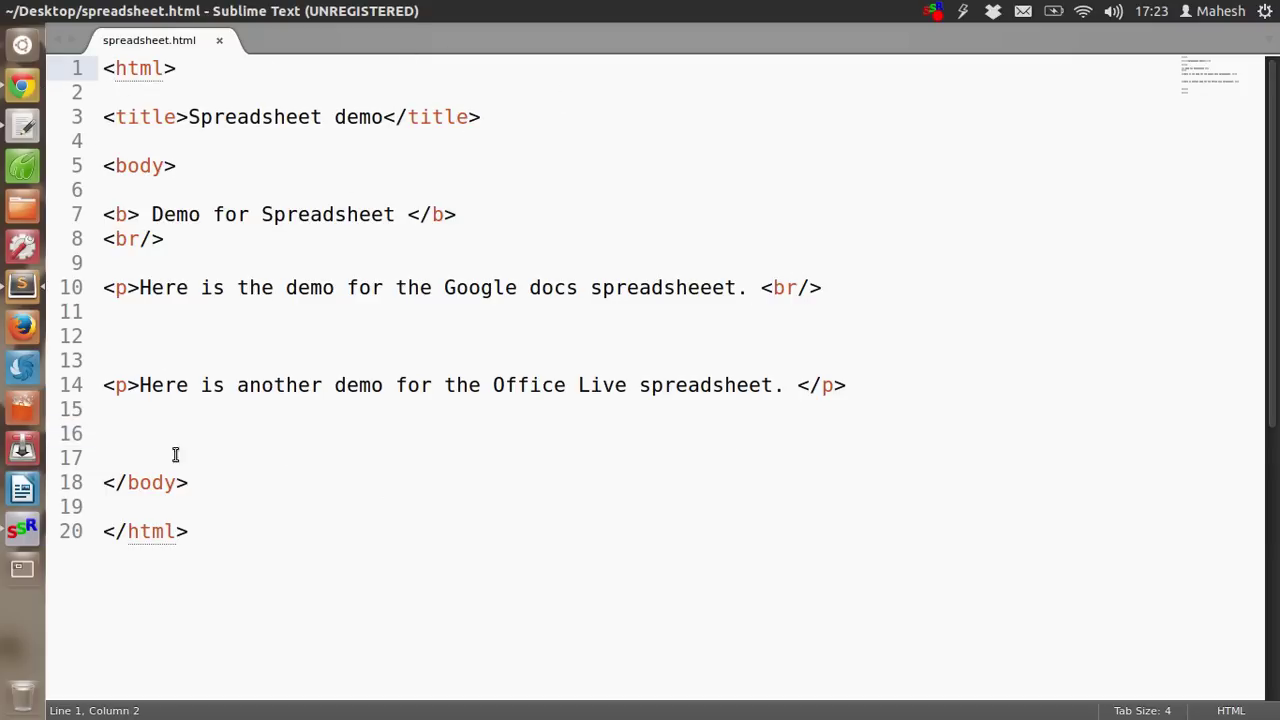
pyautogui.click(176, 531)
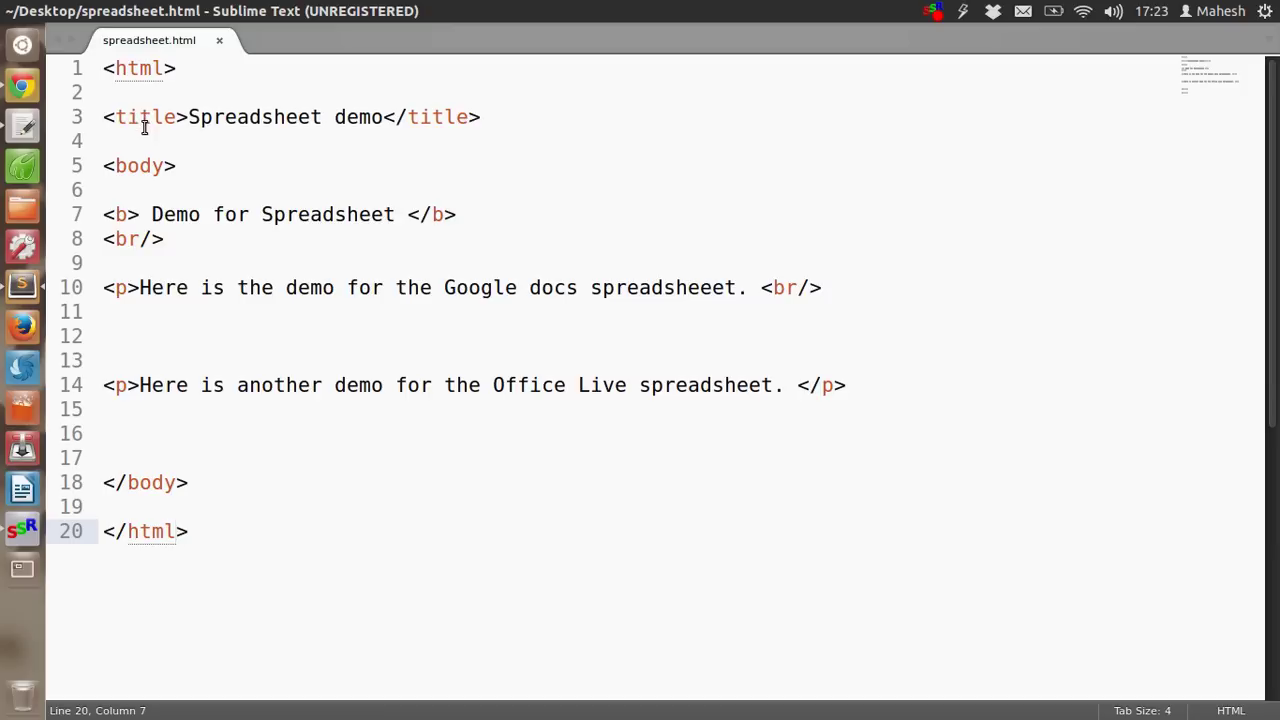
pyautogui.click(169, 318)
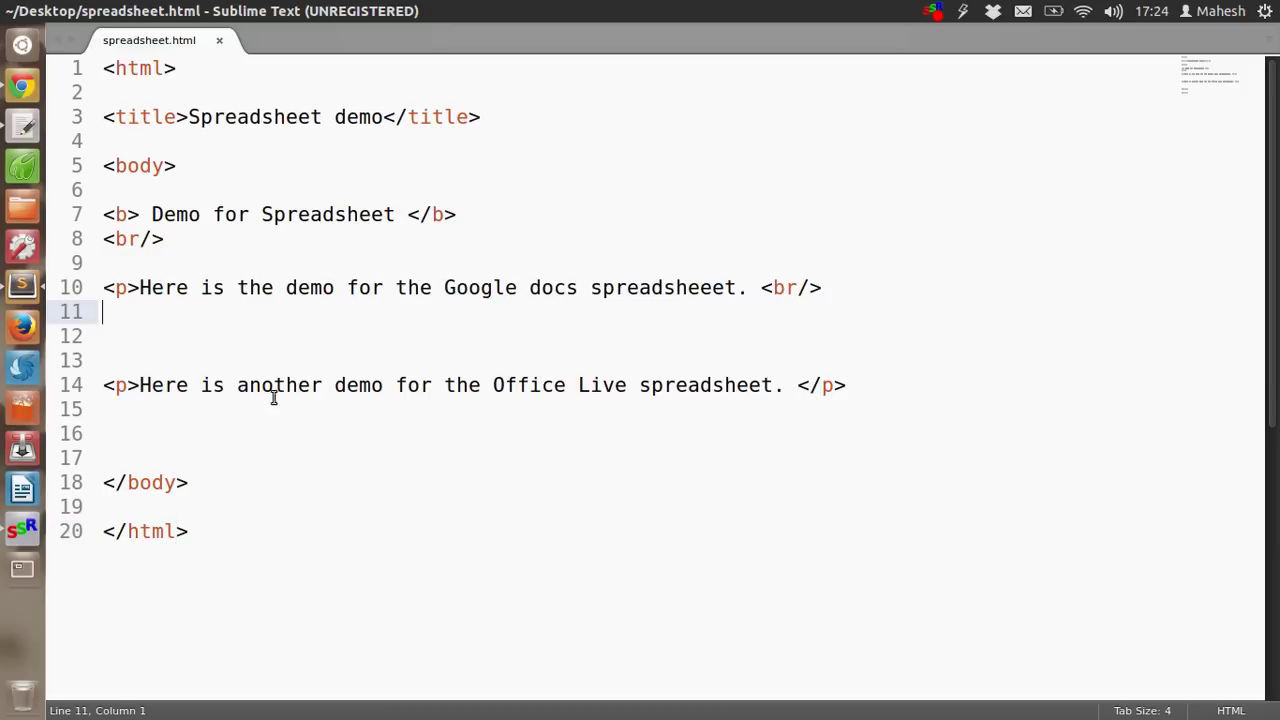
pyautogui.click(30, 99)
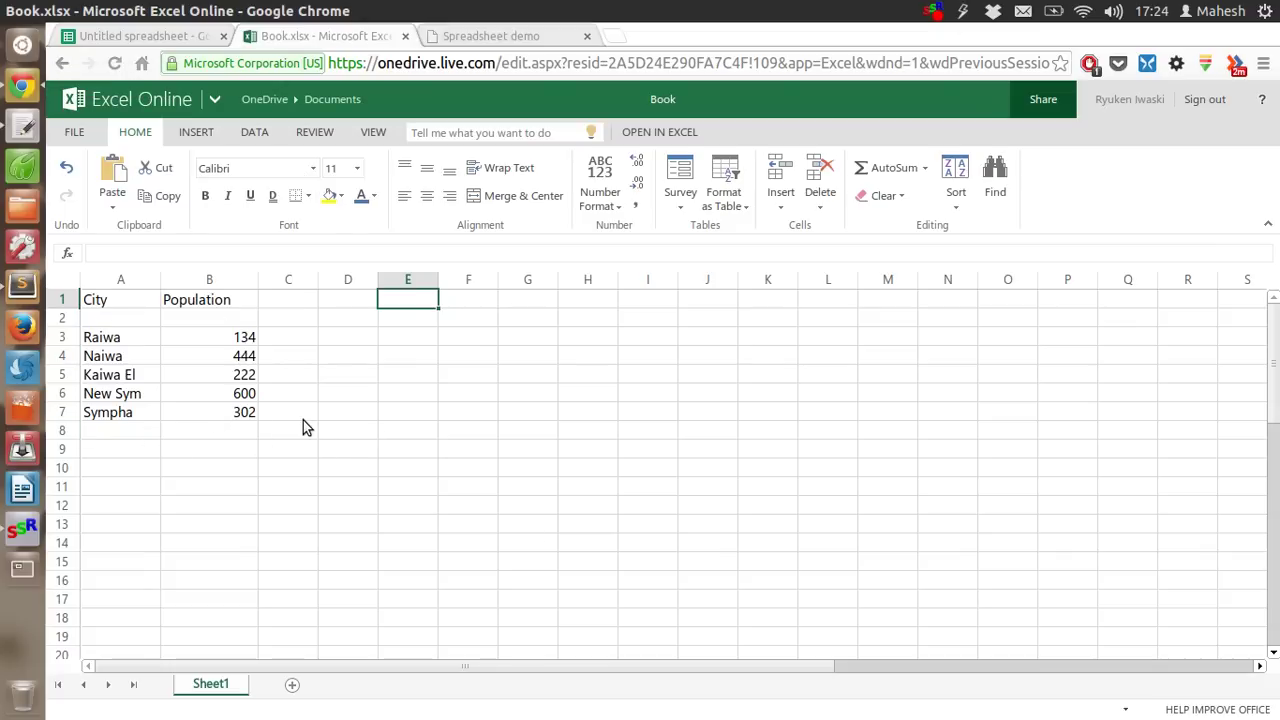
# - Glance at the Spreadsheet demo page, then bring up the Untitled spreadsheet in Google Sheets
pyautogui.click(441, 41)
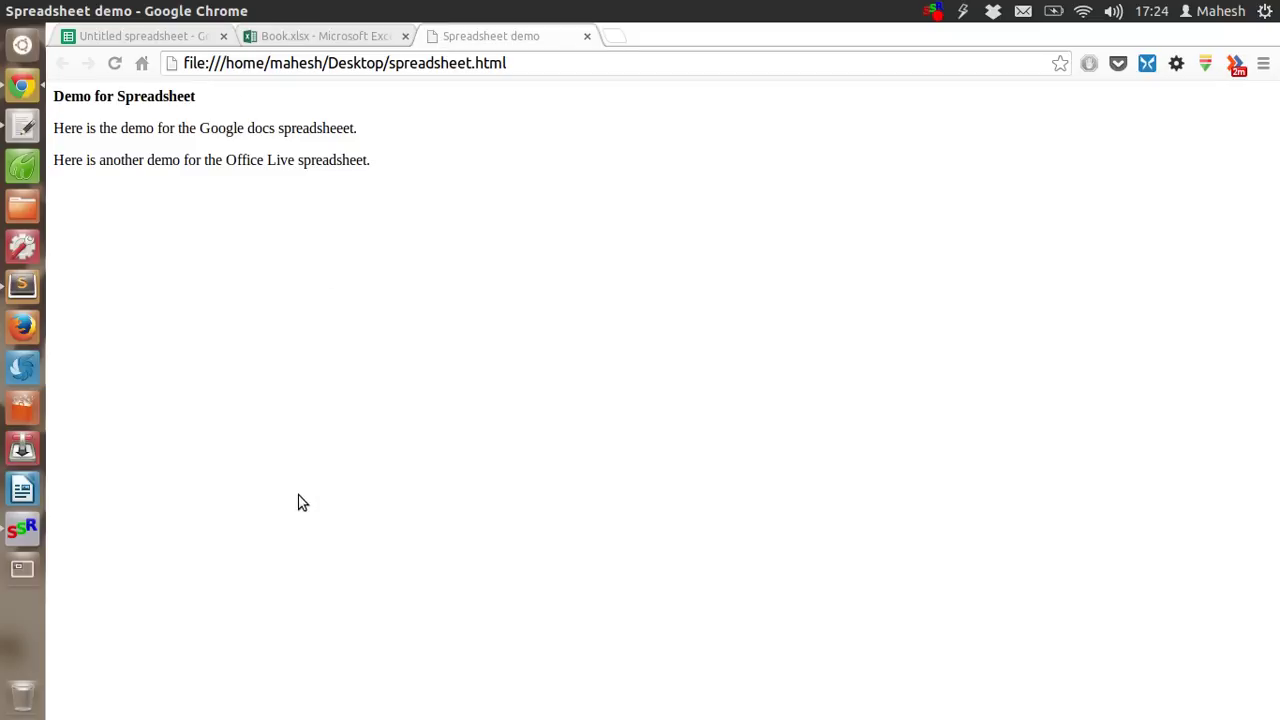
pyautogui.click(168, 40)
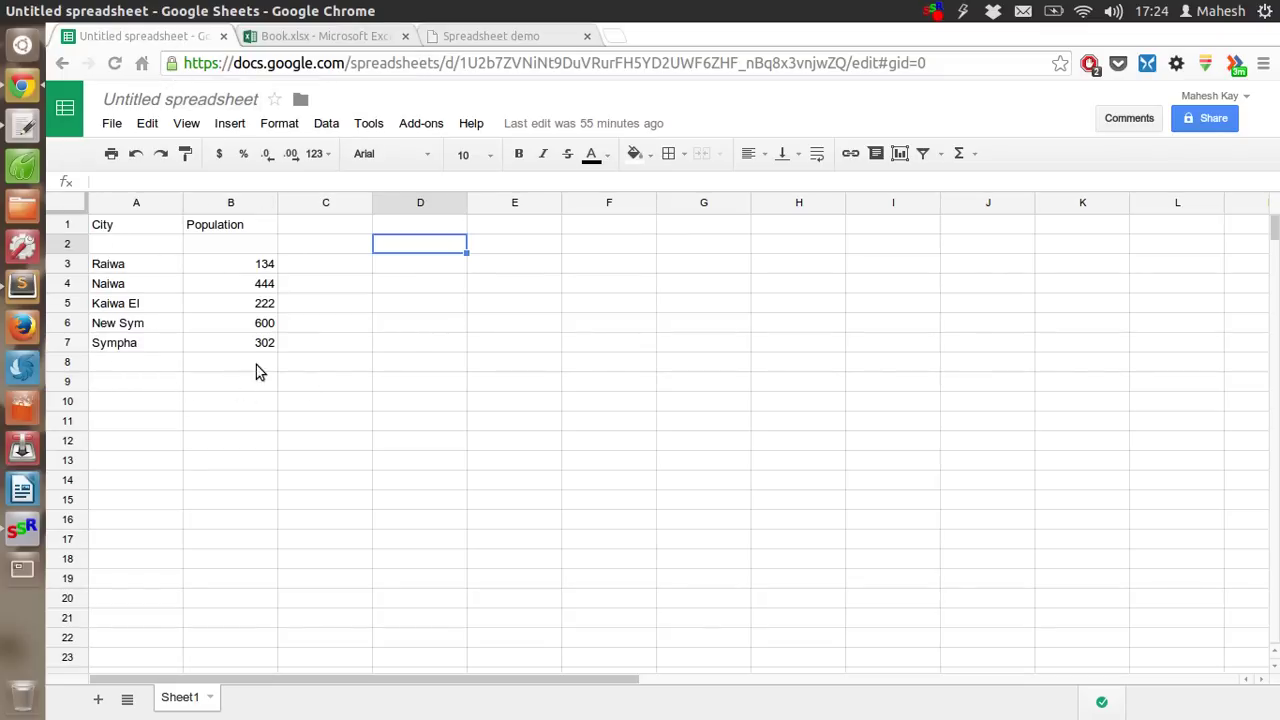
# - Publish the Untitled spreadsheet to the web and select its iframe embed code
pyautogui.click(106, 128)
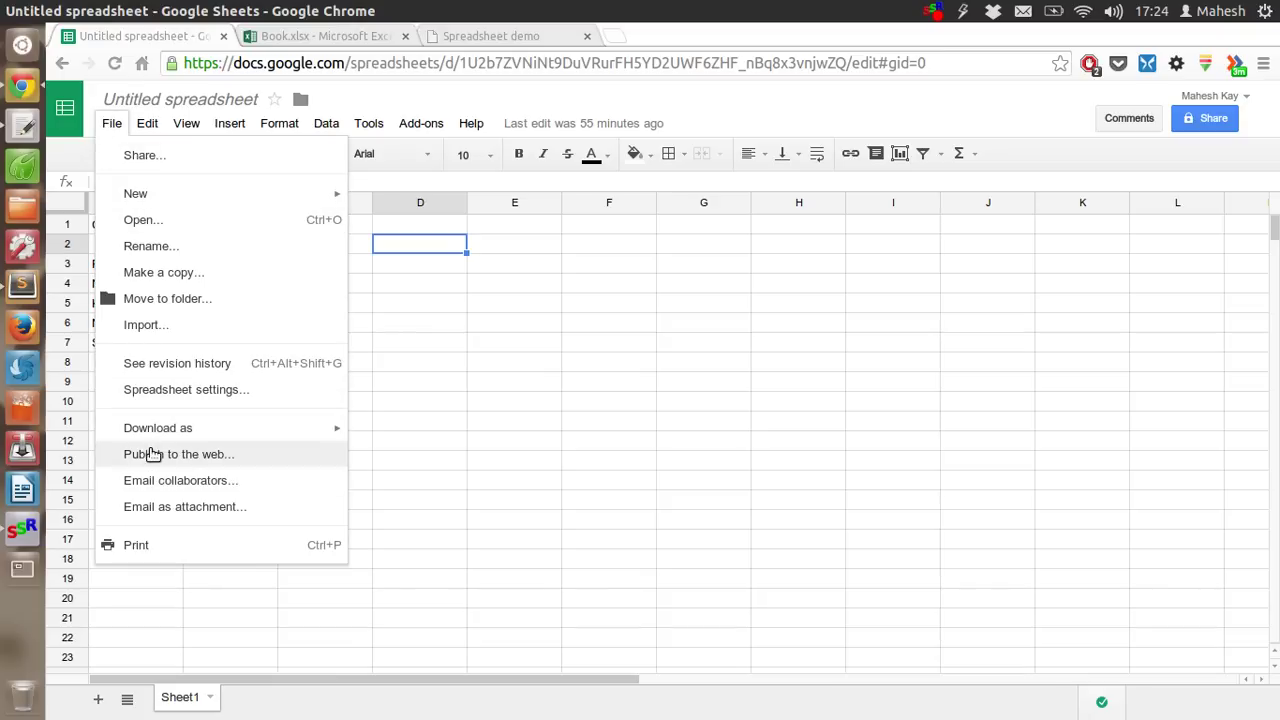
pyautogui.press('Return')
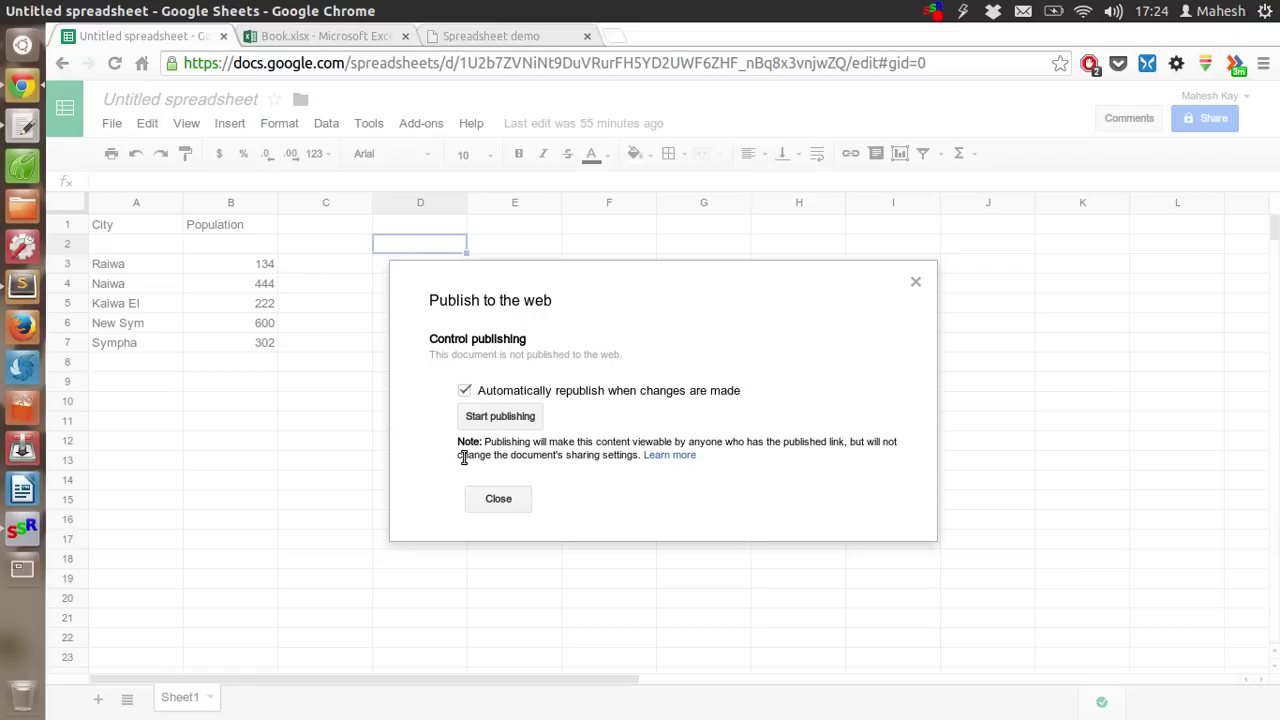
pyautogui.click(503, 424)
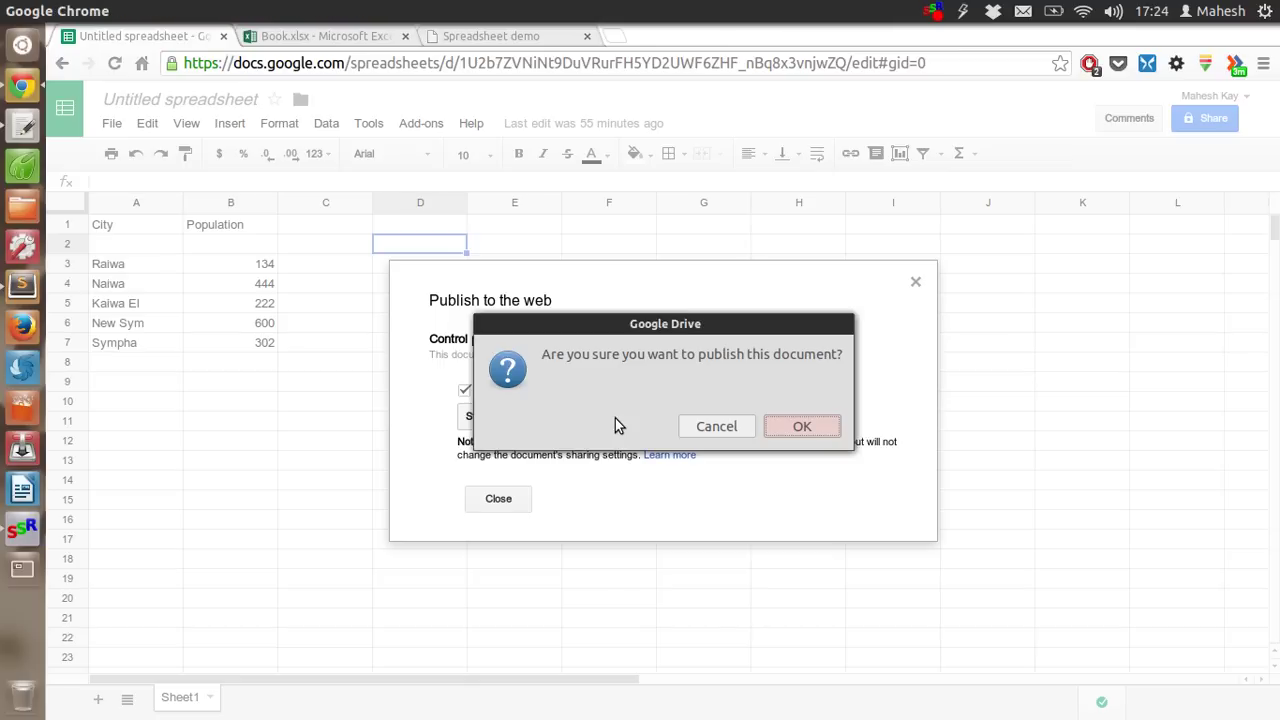
pyautogui.click(800, 427)
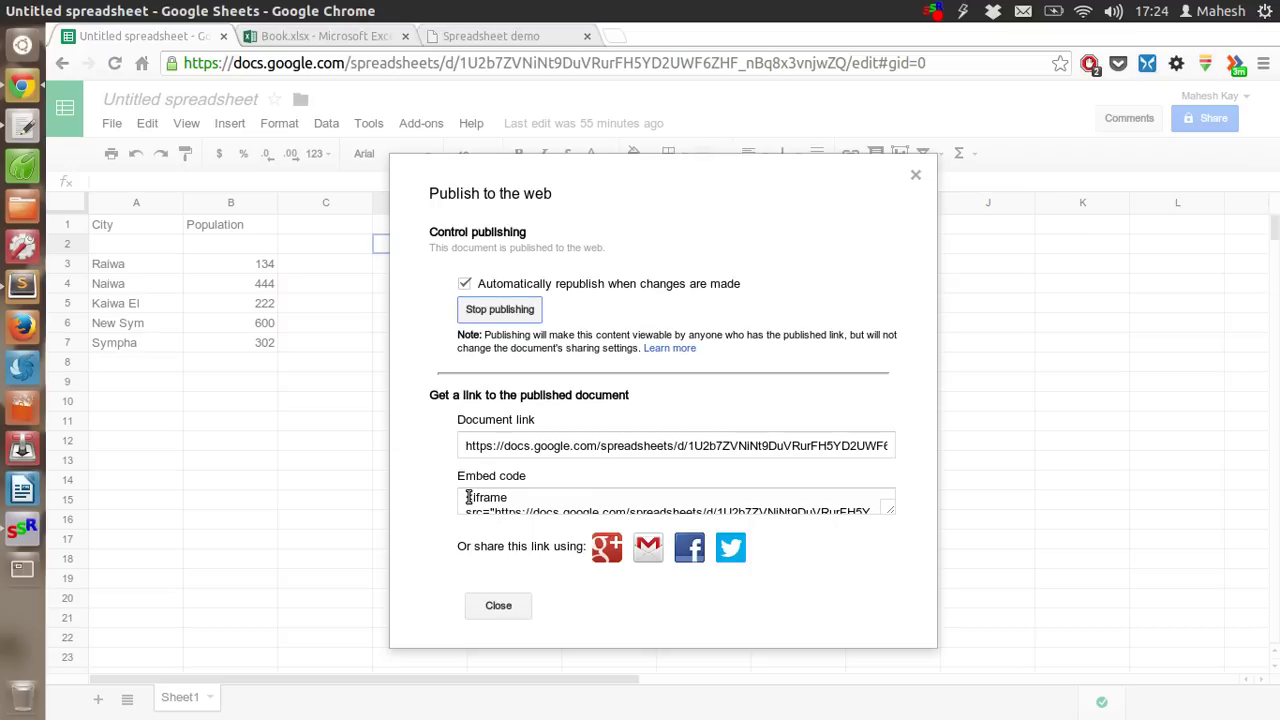
pyautogui.click(525, 502)
pyautogui.moveTo(525, 502); pyautogui.dragTo(826, 569)
pyautogui.hotkey('ctrl', 'c')
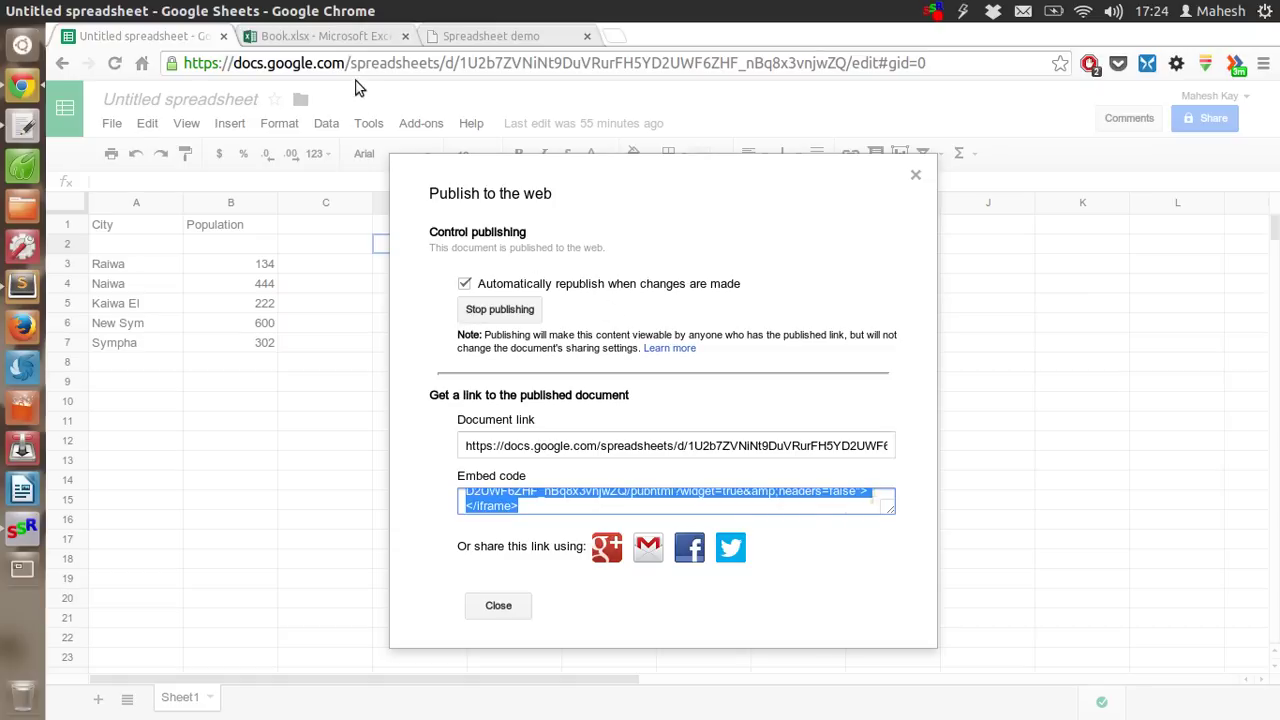
# - Paste the Google Sheets iframe onto line 12 of spreadsheet.html, inside the body tags, and save
pyautogui.click(27, 300)
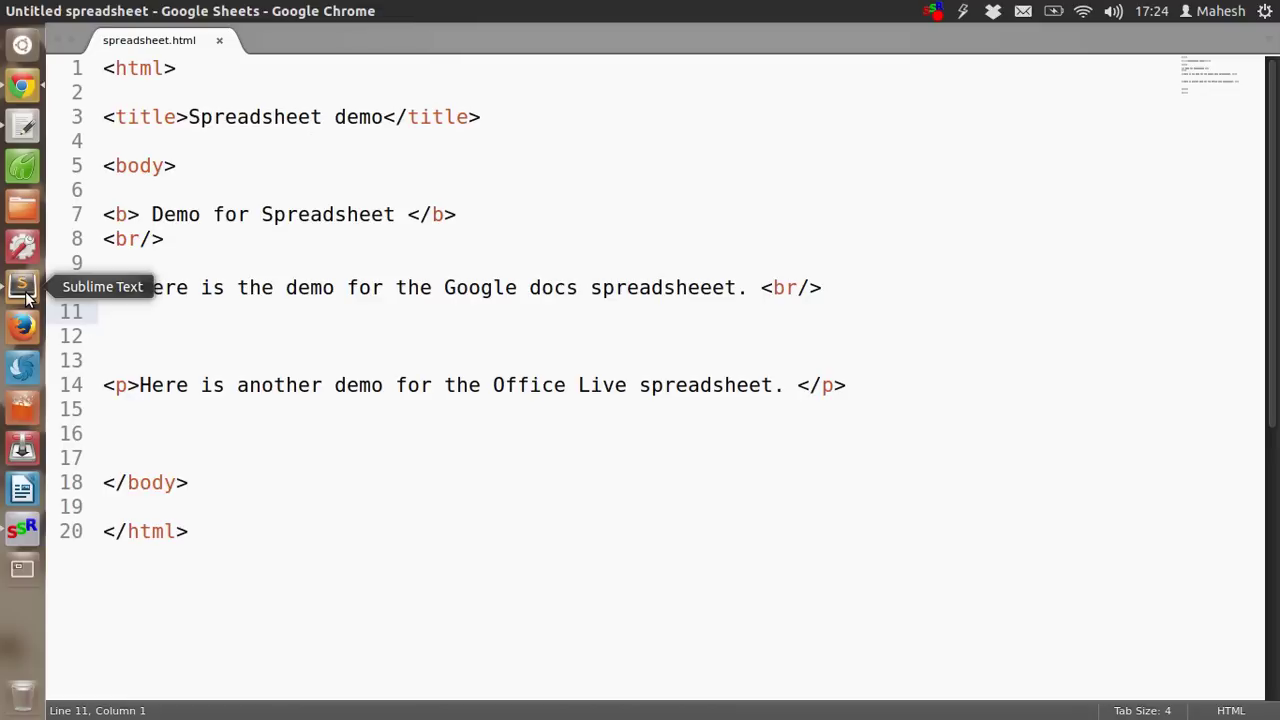
pyautogui.click(127, 330)
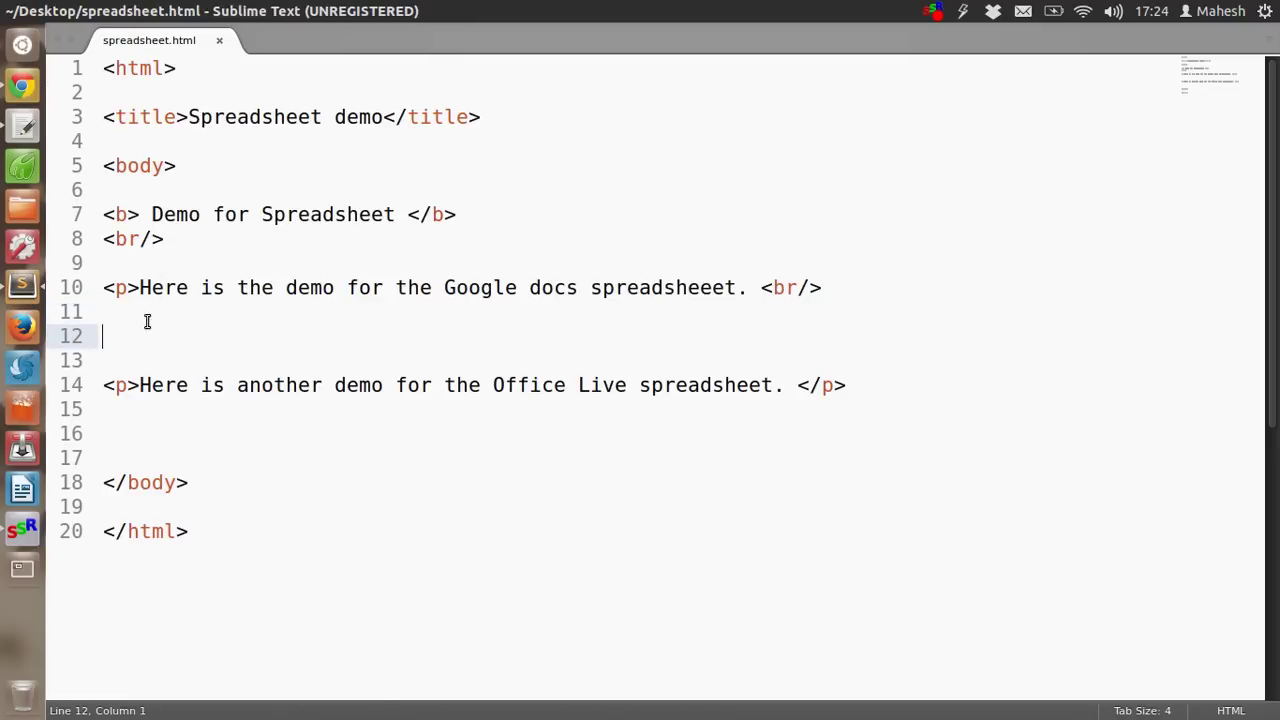
pyautogui.hotkey('ctrl', 'v')
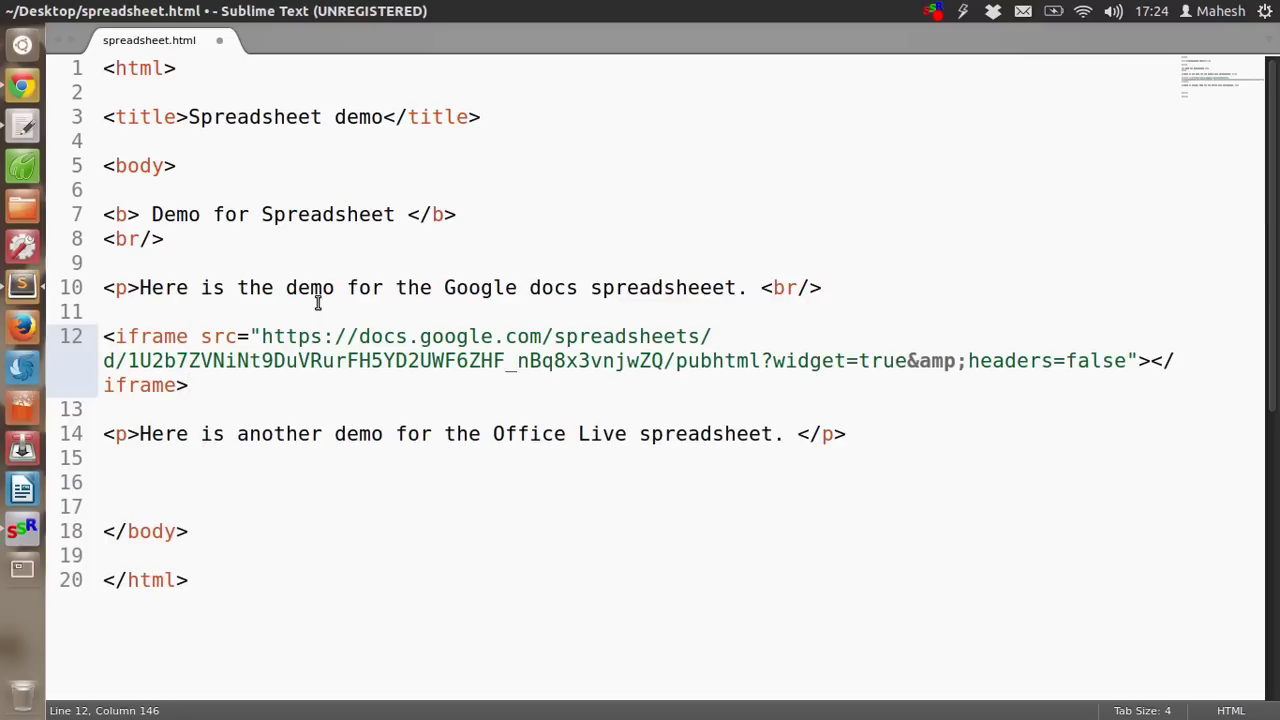
pyautogui.hotkey('ctrl', 's')
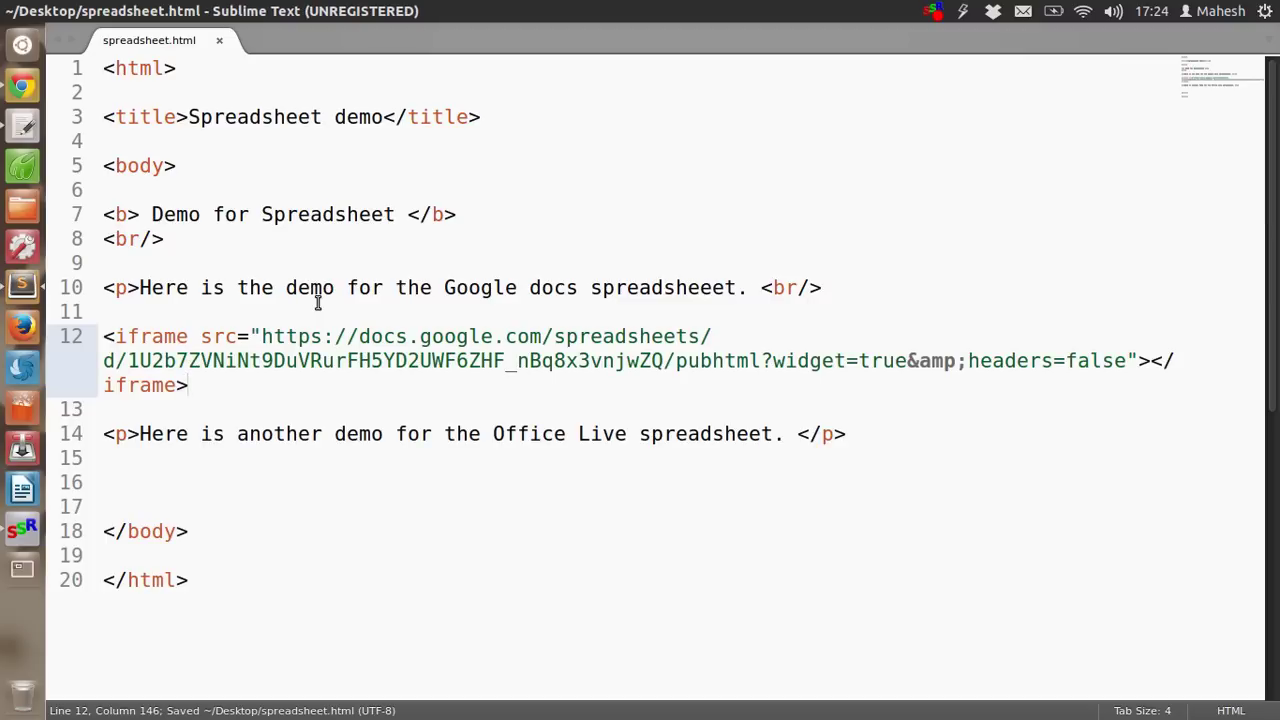
pyautogui.click(176, 168)
pyautogui.click(180, 531)
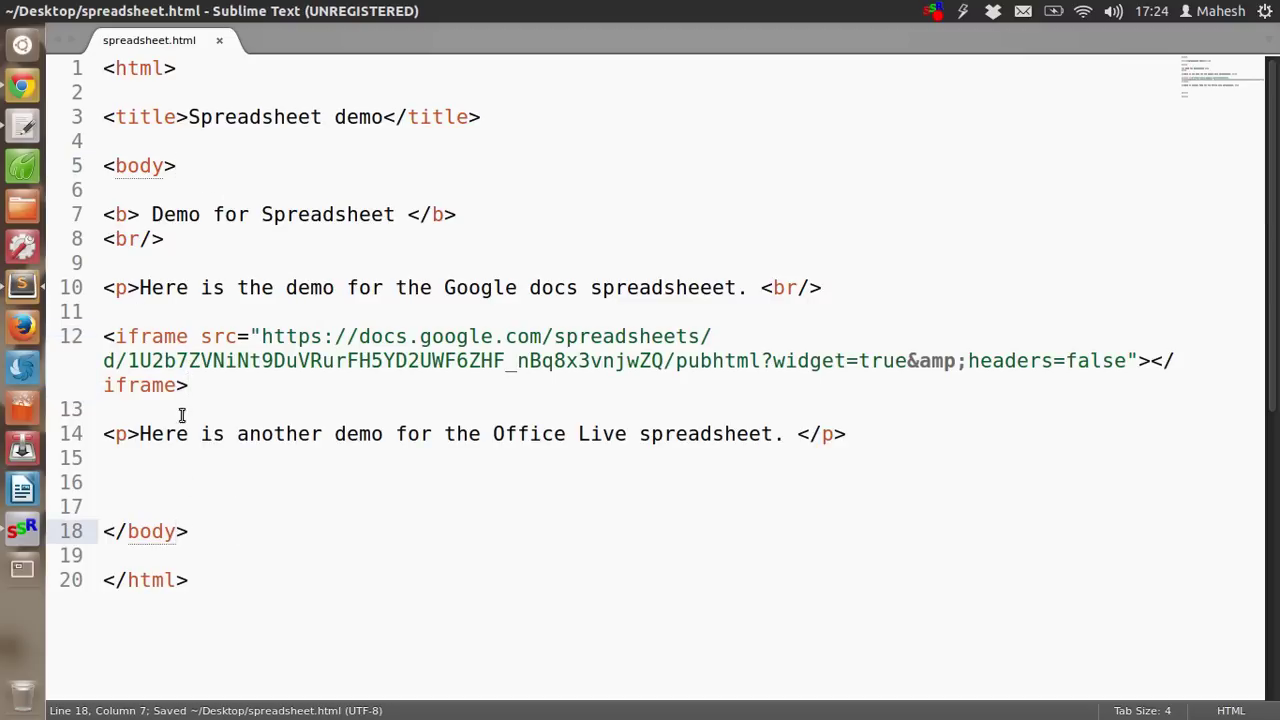
# - Reload the local Spreadsheet demo page so the embedded Google Sheets City/Population table appears
pyautogui.click(30, 88)
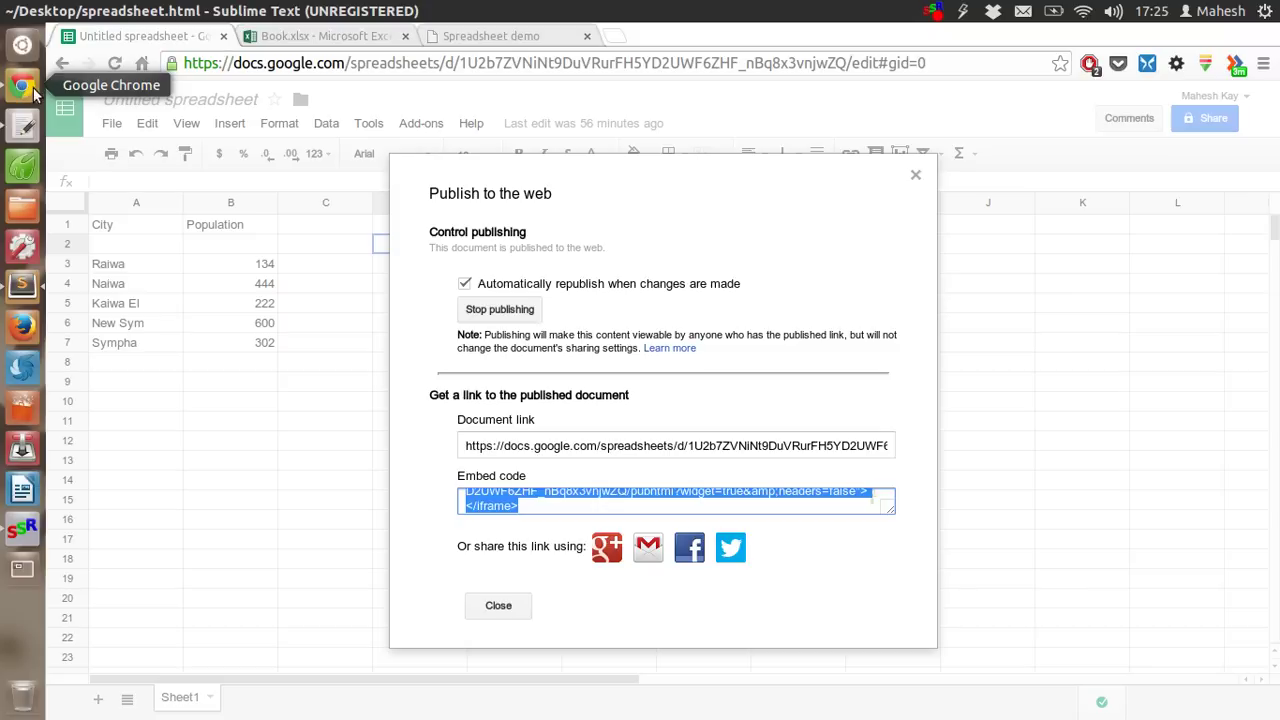
pyautogui.click(455, 38)
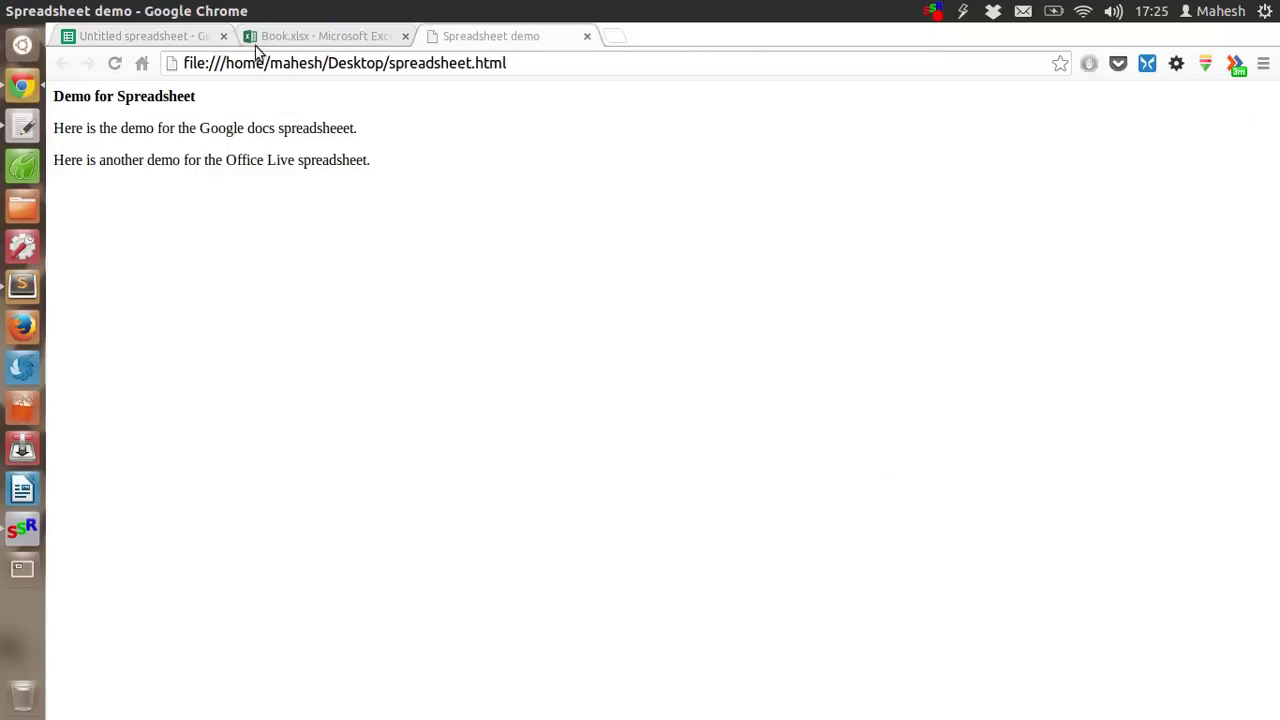
pyautogui.click(115, 63)
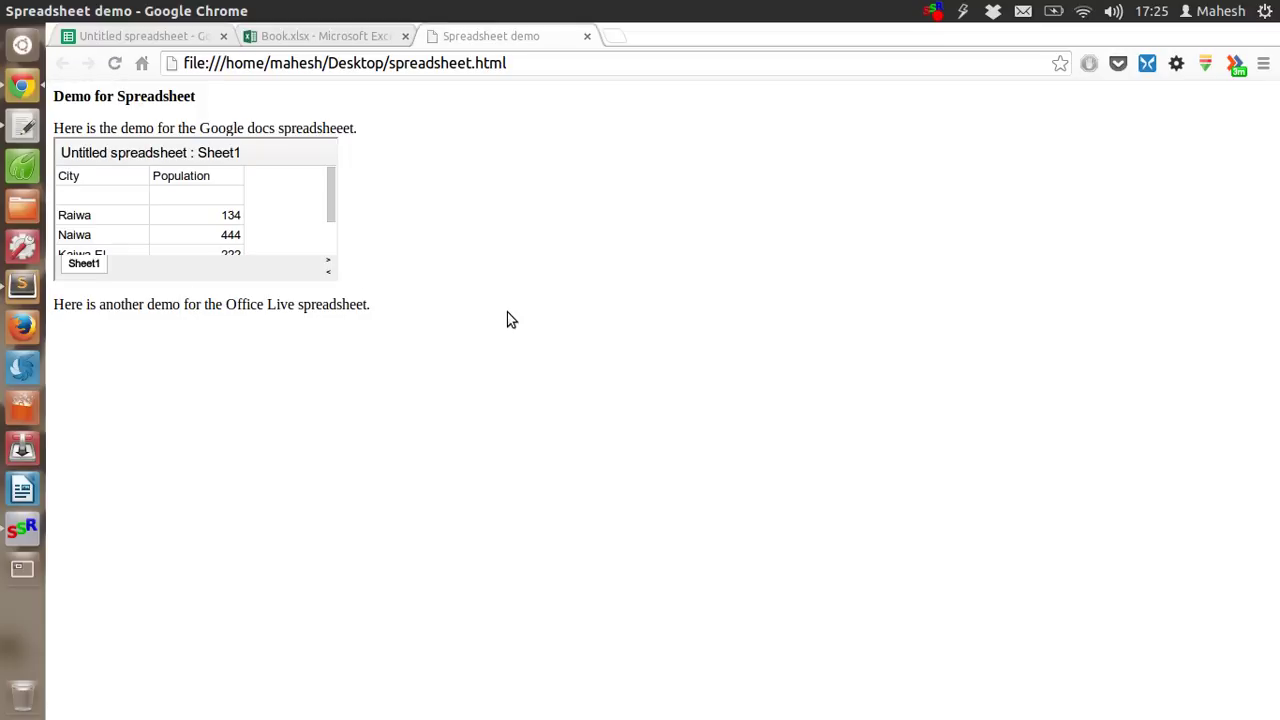
pyautogui.moveTo(333, 205)
pyautogui.mouseDown()
pyautogui.moveTo(340, 251)
pyautogui.moveTo(340, 183)
pyautogui.mouseUp()
pyautogui.scroll(-1, 166, 194)
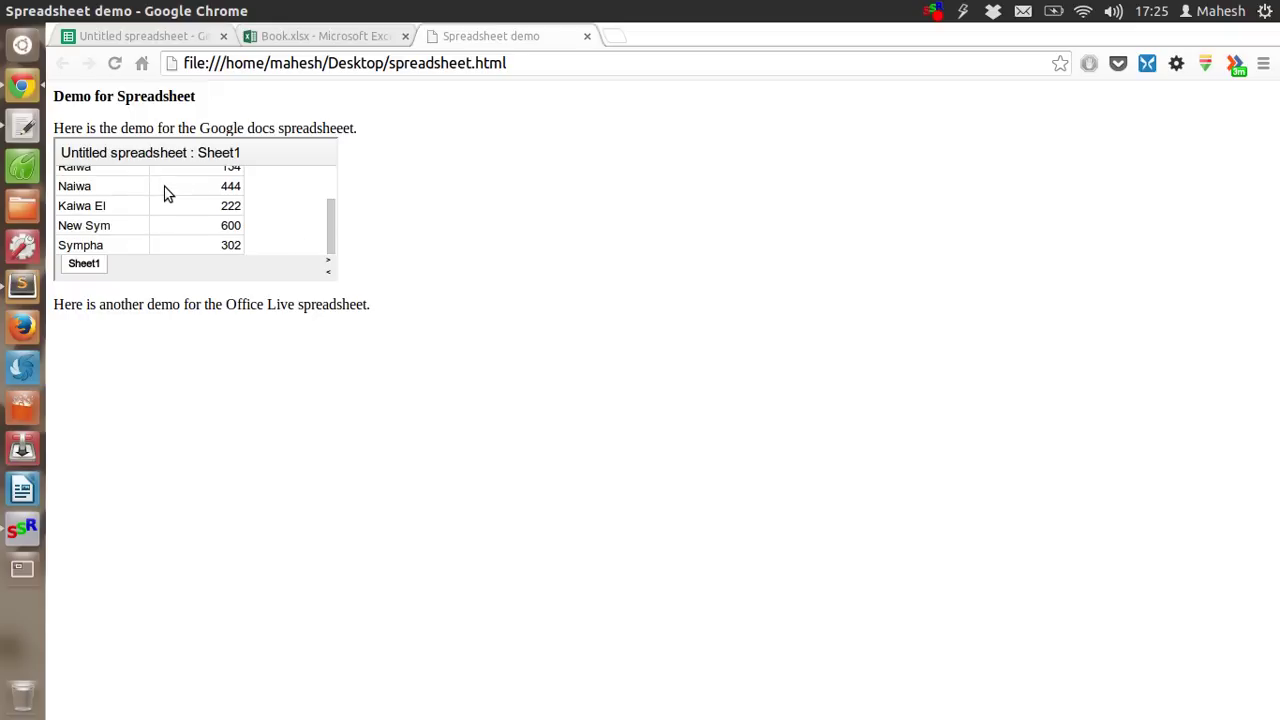
pyautogui.scroll(1, 166, 194)
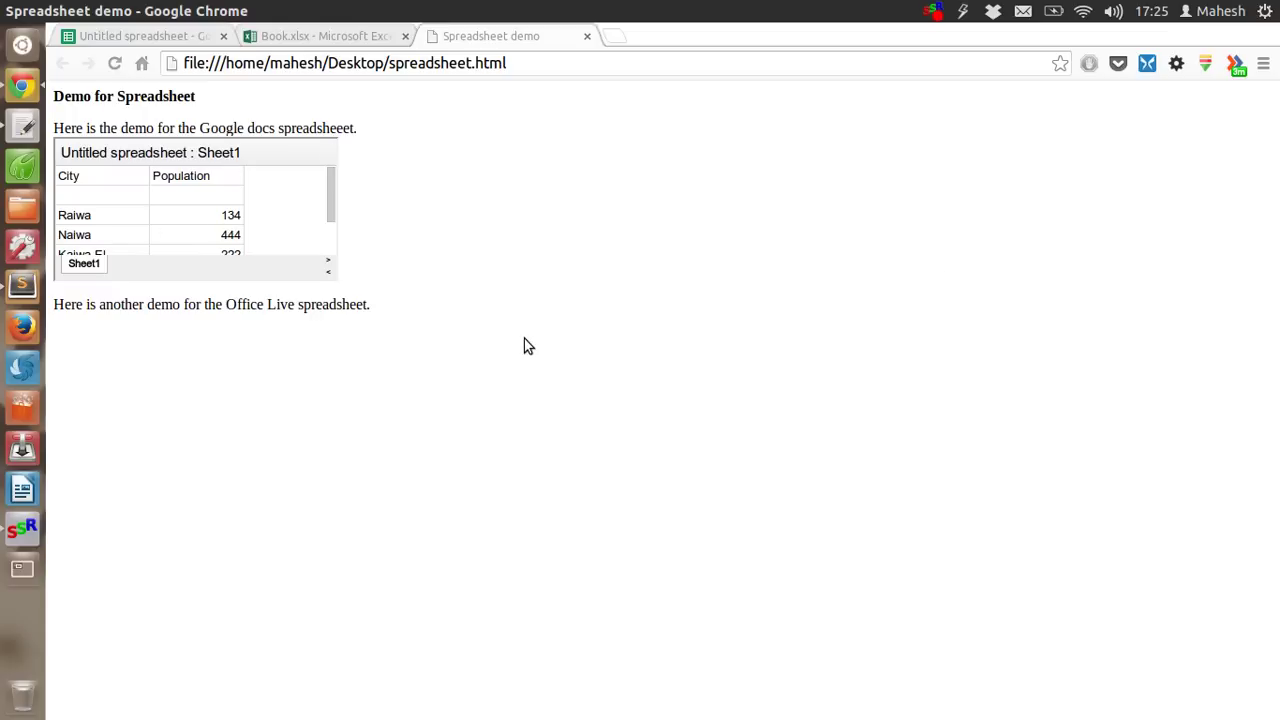
# - Open the Share > Embed dialog for the Book.xlsx workbook in Excel Online
pyautogui.click(320, 38)
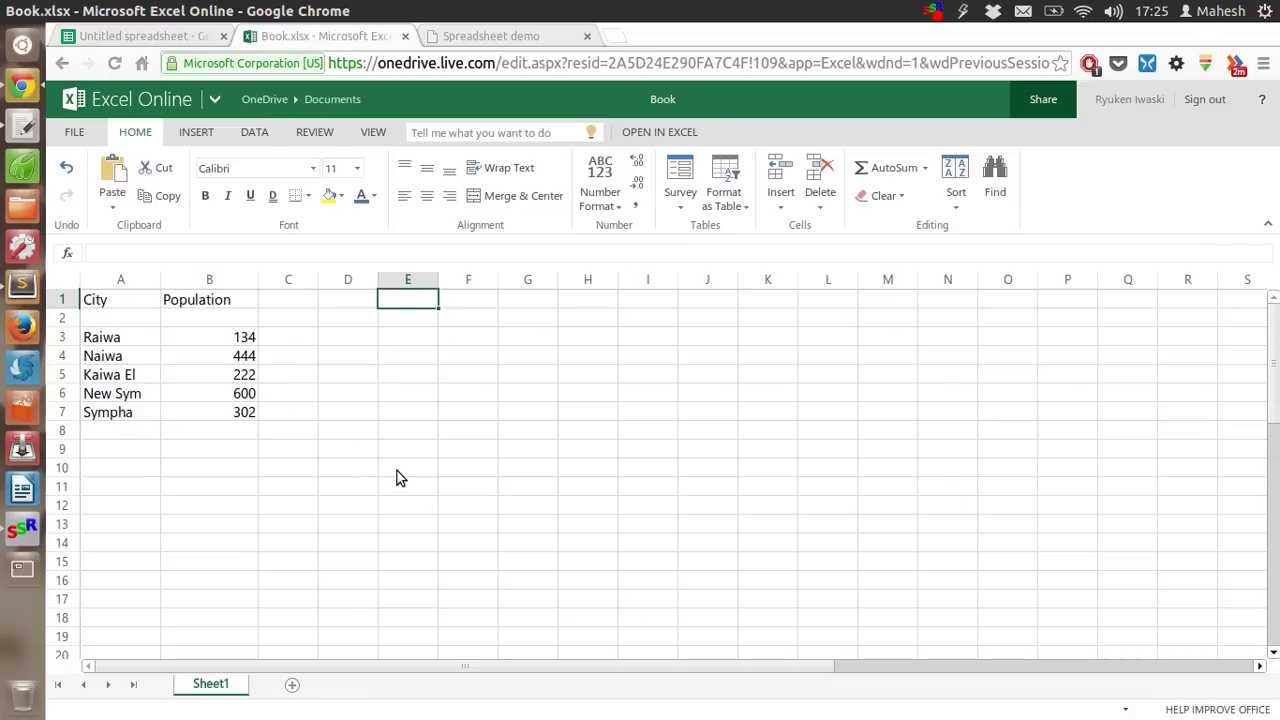
pyautogui.click(72, 133)
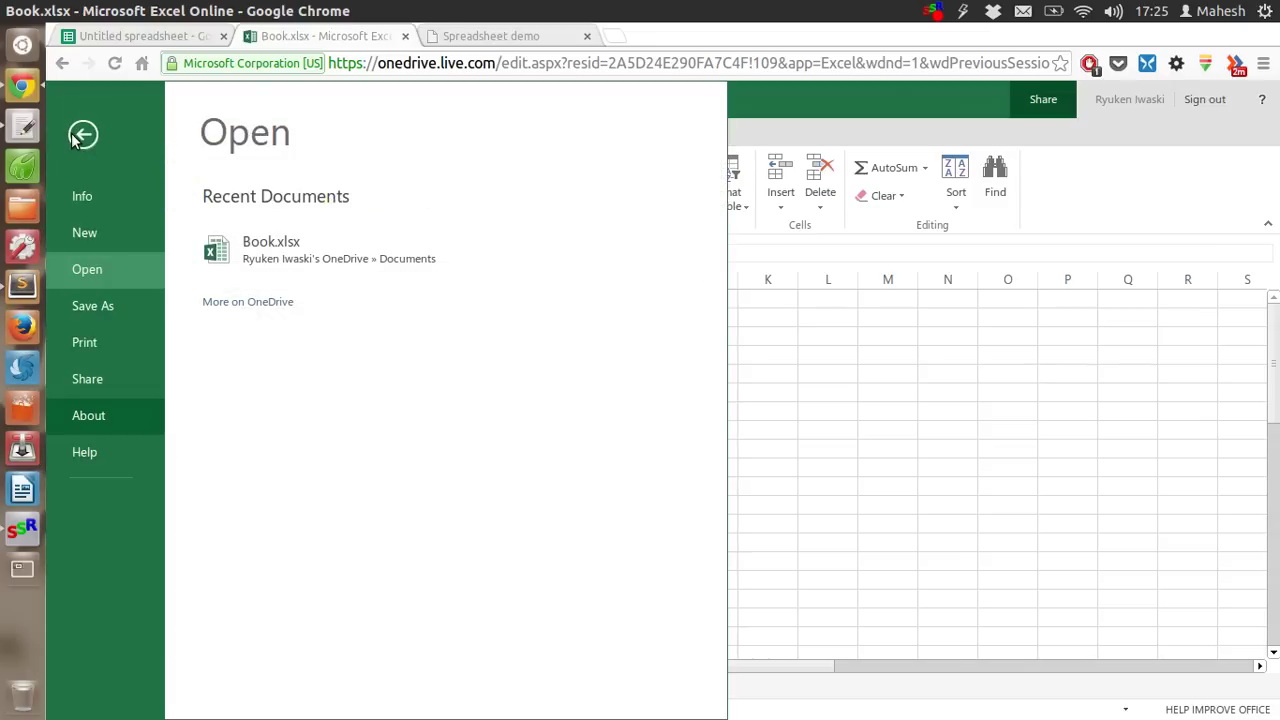
pyautogui.click(95, 377)
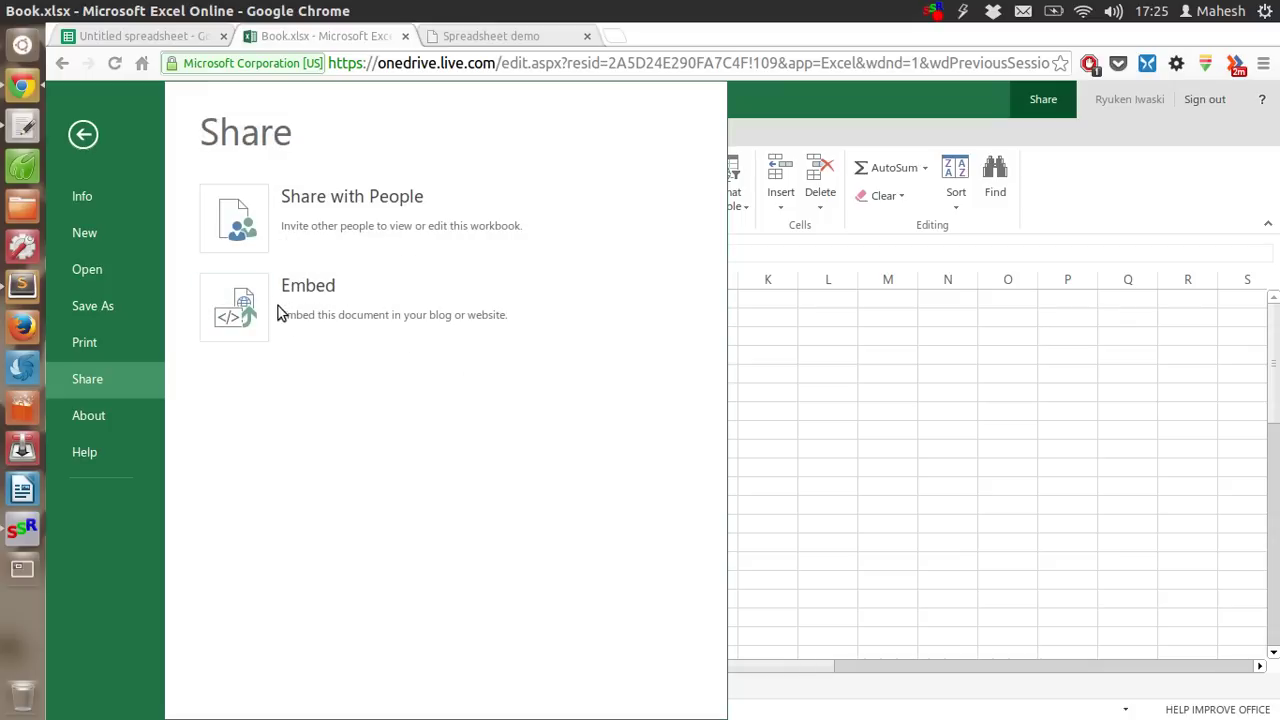
pyautogui.press('Escape')
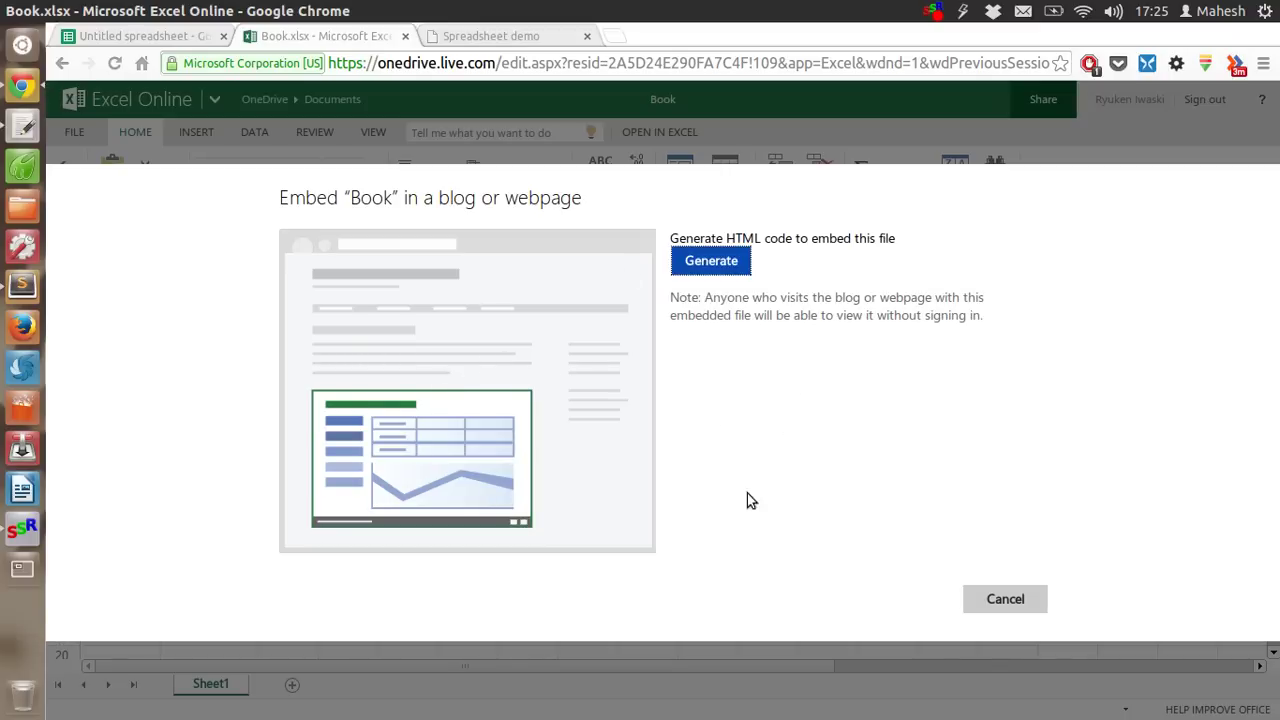
# - Generate the Book workbook's 402×346 px iframe embed code and select it
pyautogui.click(708, 262)
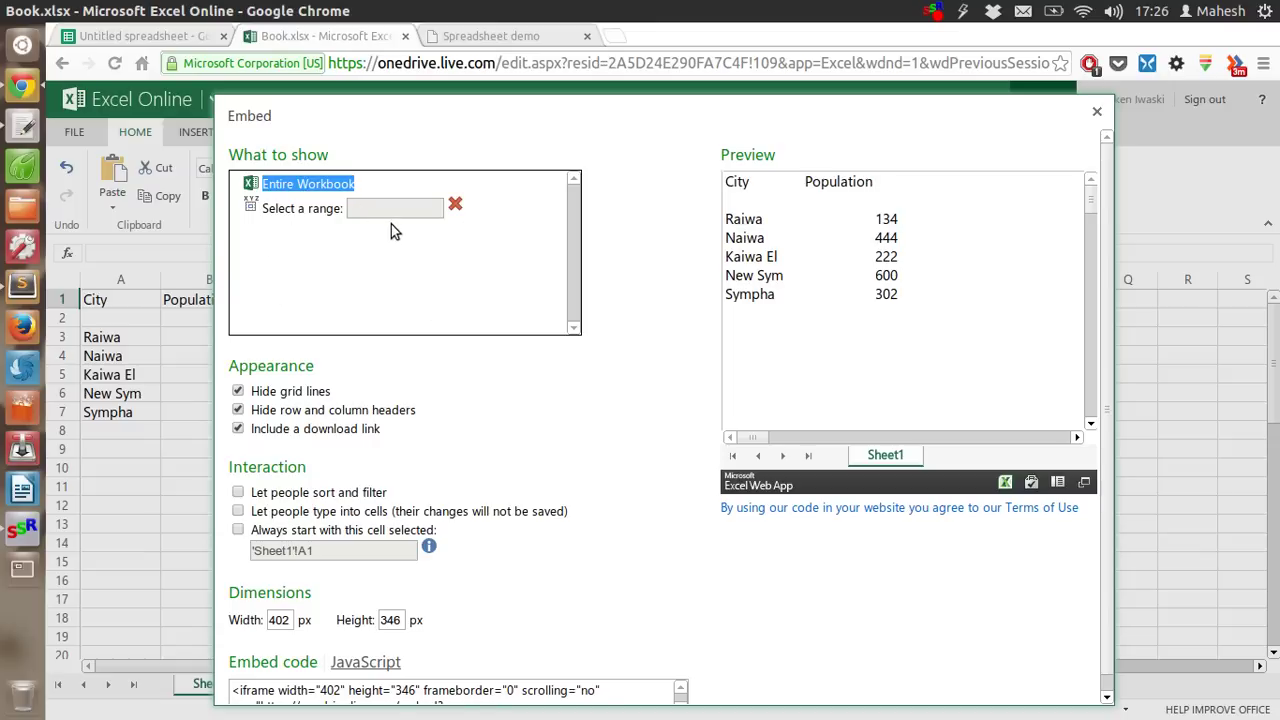
pyautogui.scroll(-1, 594, 386)
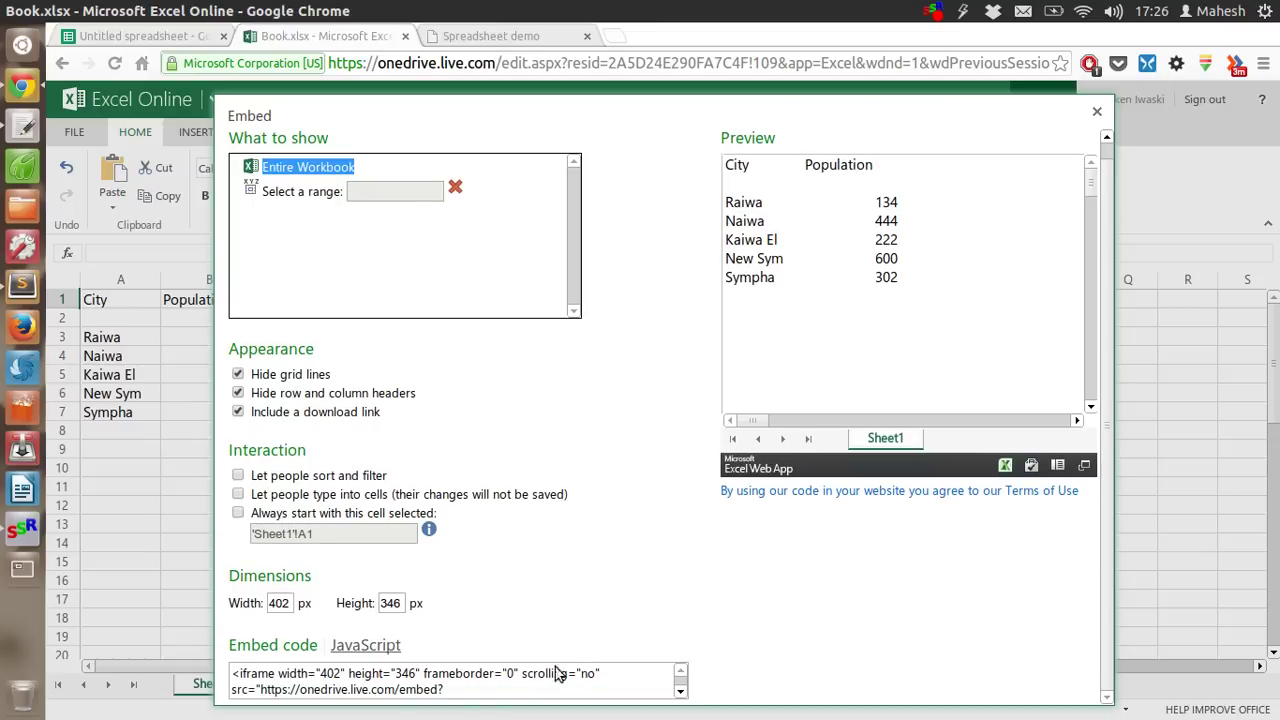
pyautogui.click(472, 678)
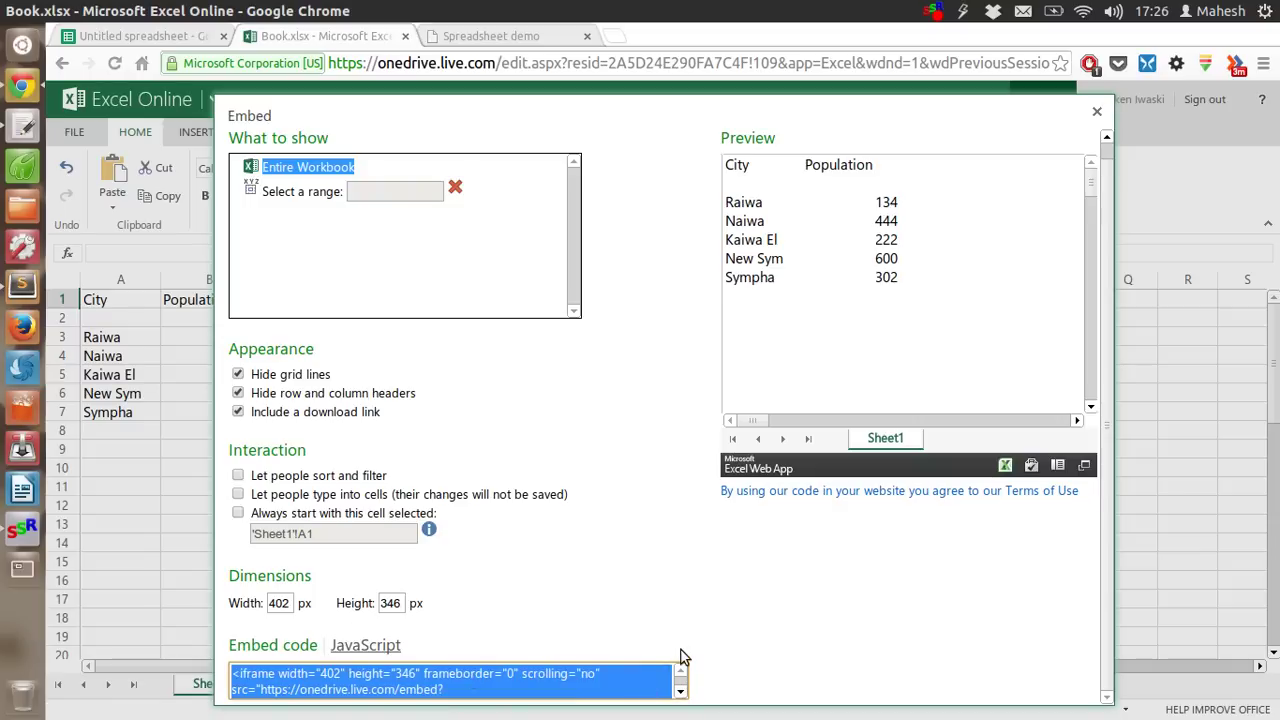
pyautogui.scroll(-2, 642, 675)
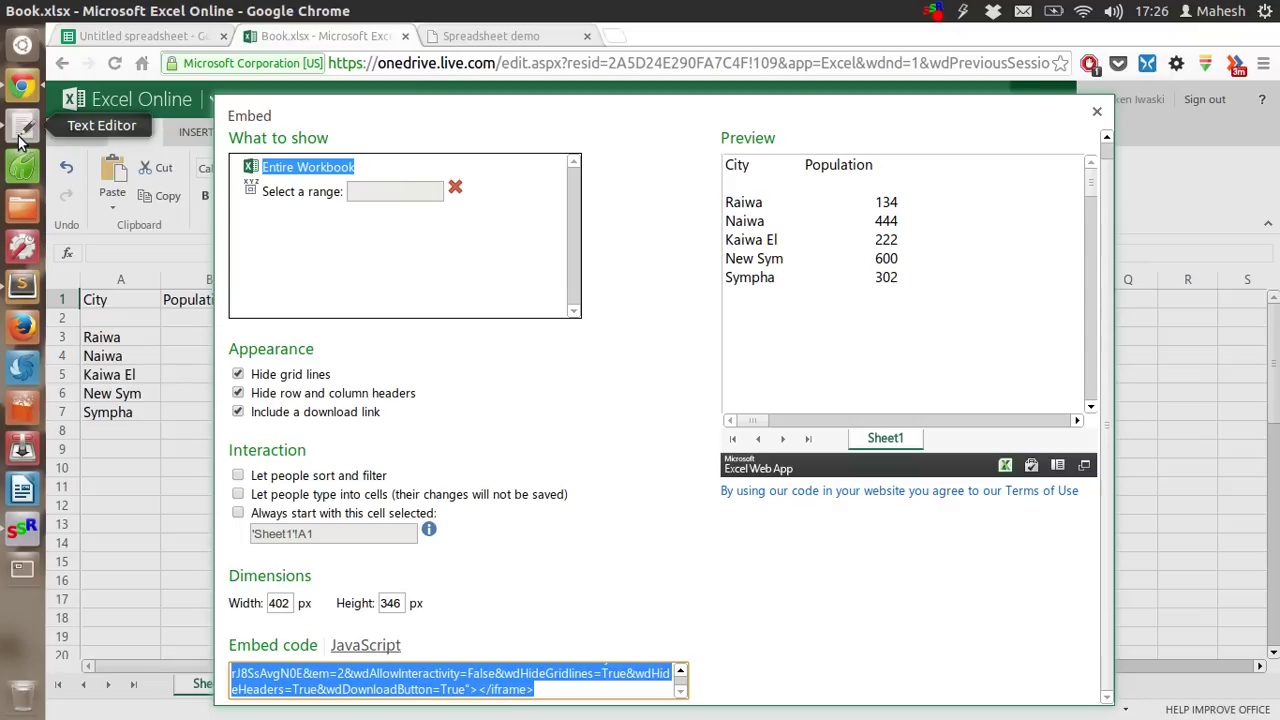
# - Paste the Excel Online iframe code onto line 16 of spreadsheet.html and save
pyautogui.click(20, 288)
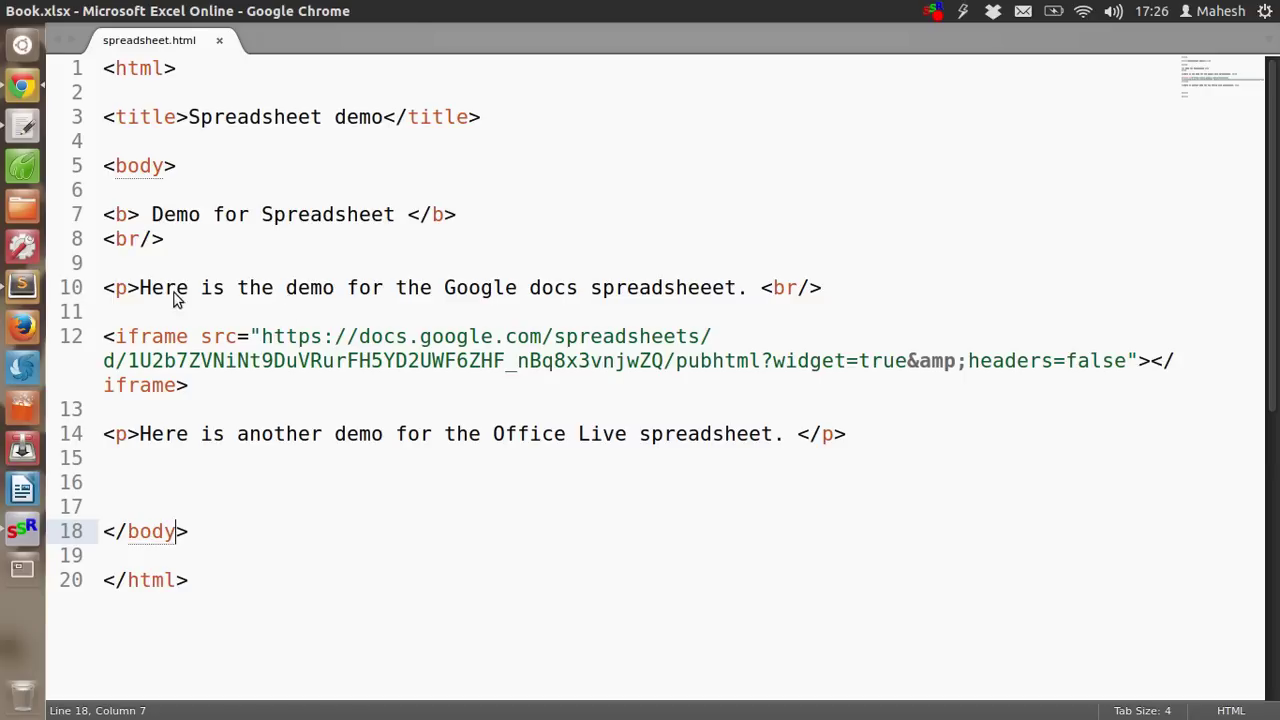
pyautogui.click(162, 476)
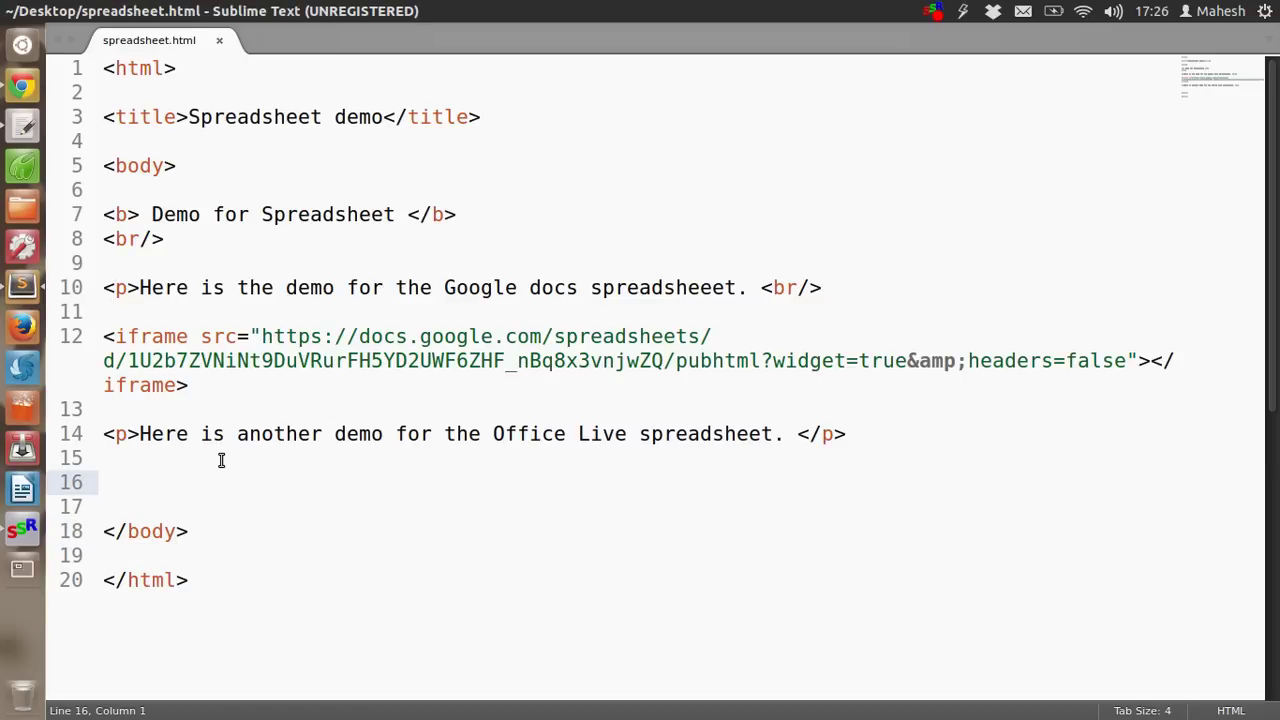
pyautogui.write('<iframe width="402" height="346" frameborder="0" scrolling="no" src="https://onedrive.live.com/embed?cid=2A5D24E290FA7C4F&resid=2A5D24E290FA7C4F%21109&authkey=AMk-rJ8SsAvgN0E&em=2&wdAllowInteractivity=False&wdHideGridlines=True&wdHideHeaders=True&wdDownloadButton=True"></iframe>')
pyautogui.hotkey('ctrl', 's')
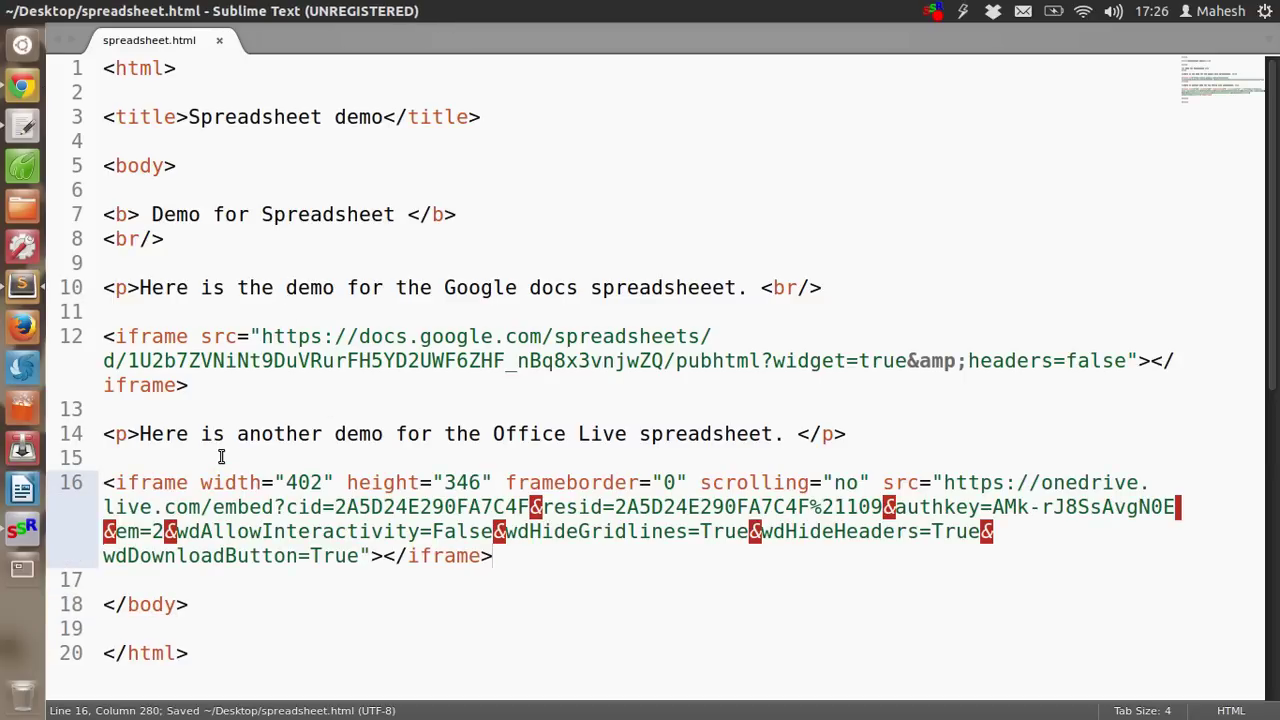
pyautogui.click(22, 86)
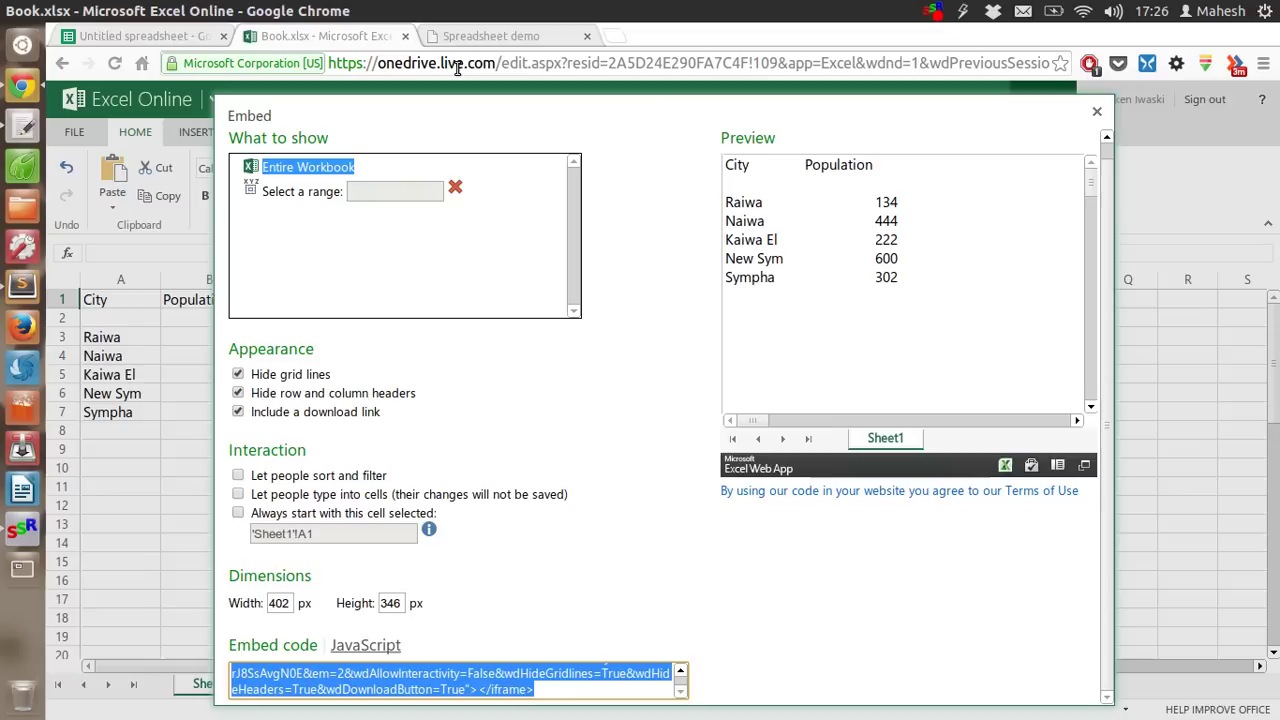
# - Reload the demo page and test the embedded Excel City/Population table by selecting cells
pyautogui.click(533, 44)
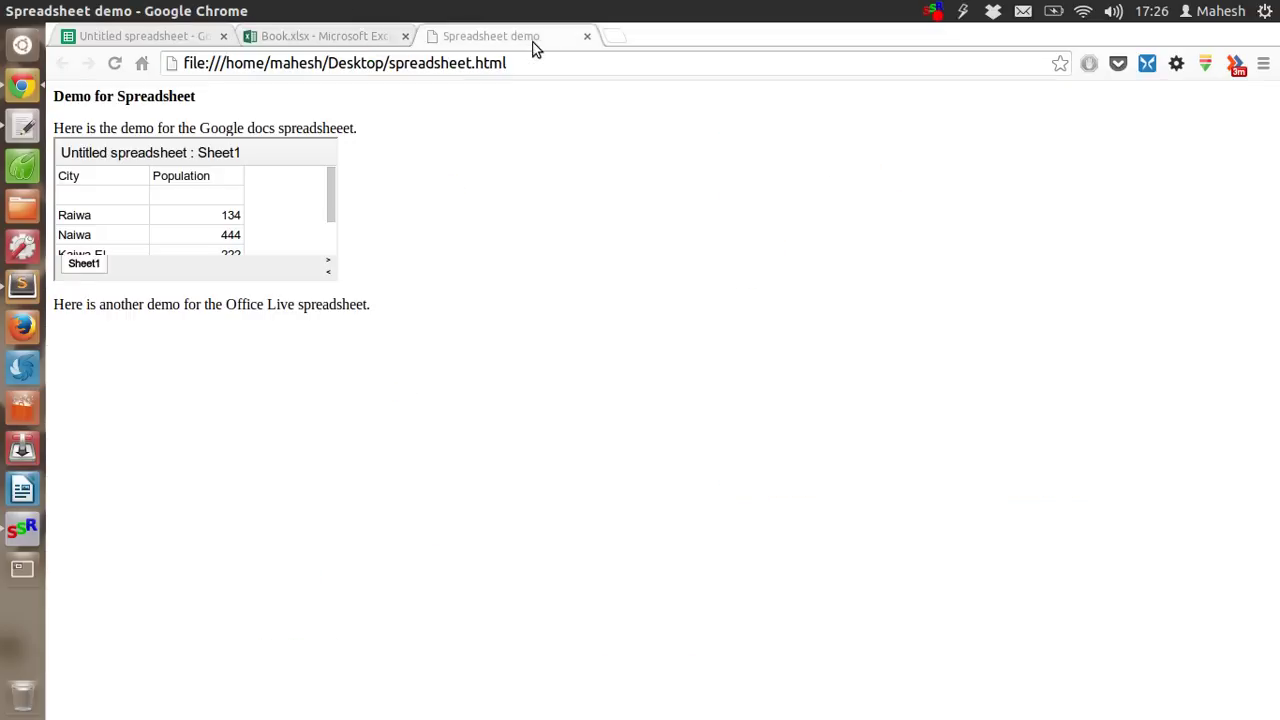
pyautogui.click(112, 64)
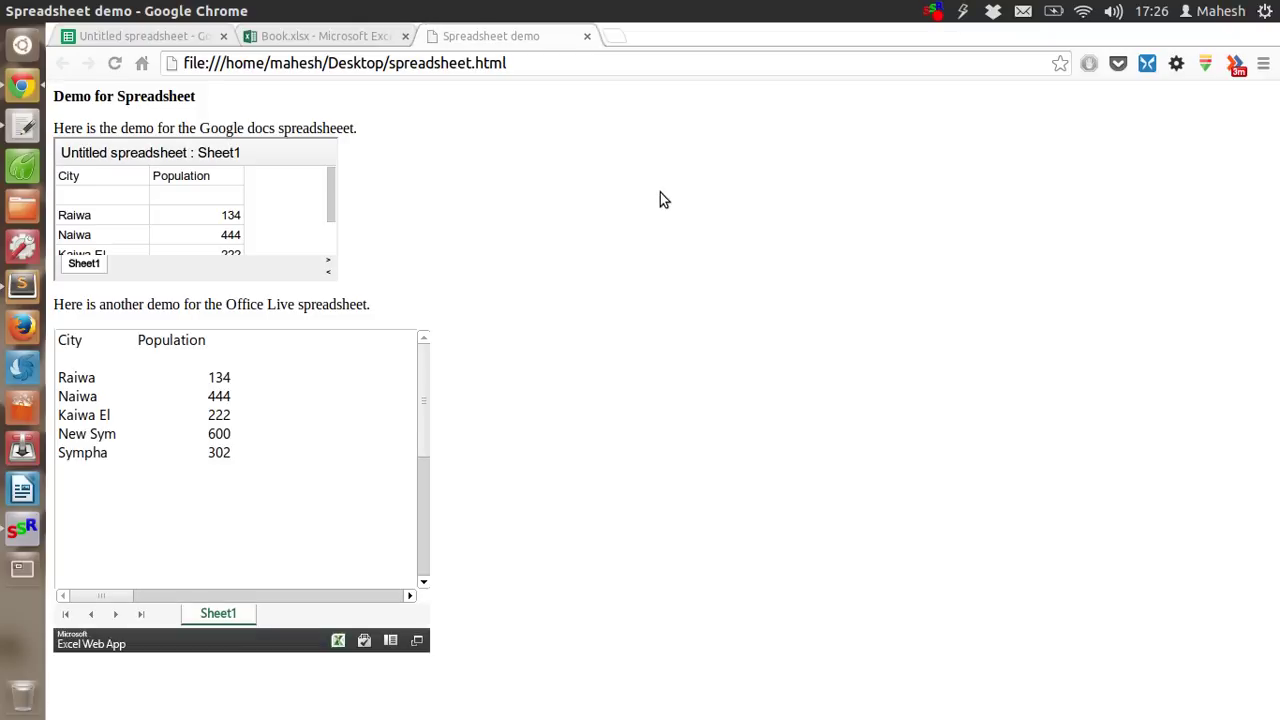
pyautogui.moveTo(421, 375); pyautogui.dragTo(436, 420)
pyautogui.moveTo(64, 378)
pyautogui.mouseDown()
pyautogui.moveTo(246, 437)
pyautogui.moveTo(232, 470)
pyautogui.mouseUp()
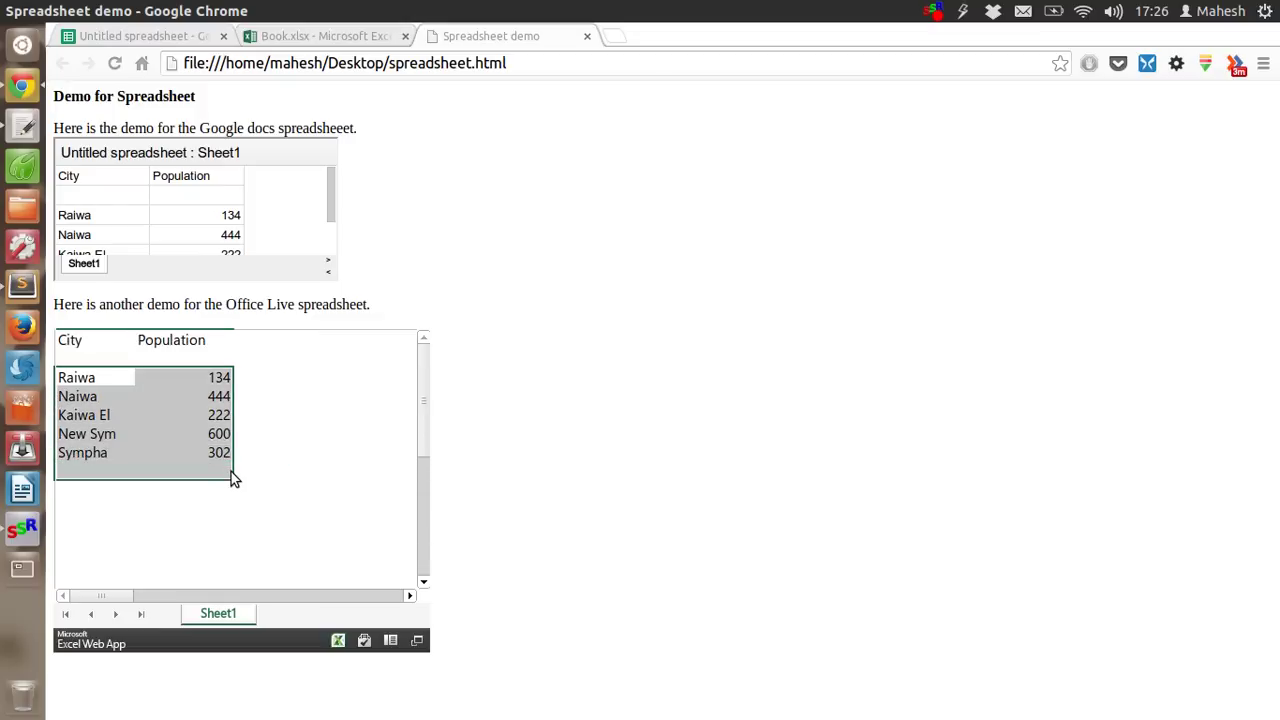
pyautogui.moveTo(231, 374); pyautogui.dragTo(118, 358)
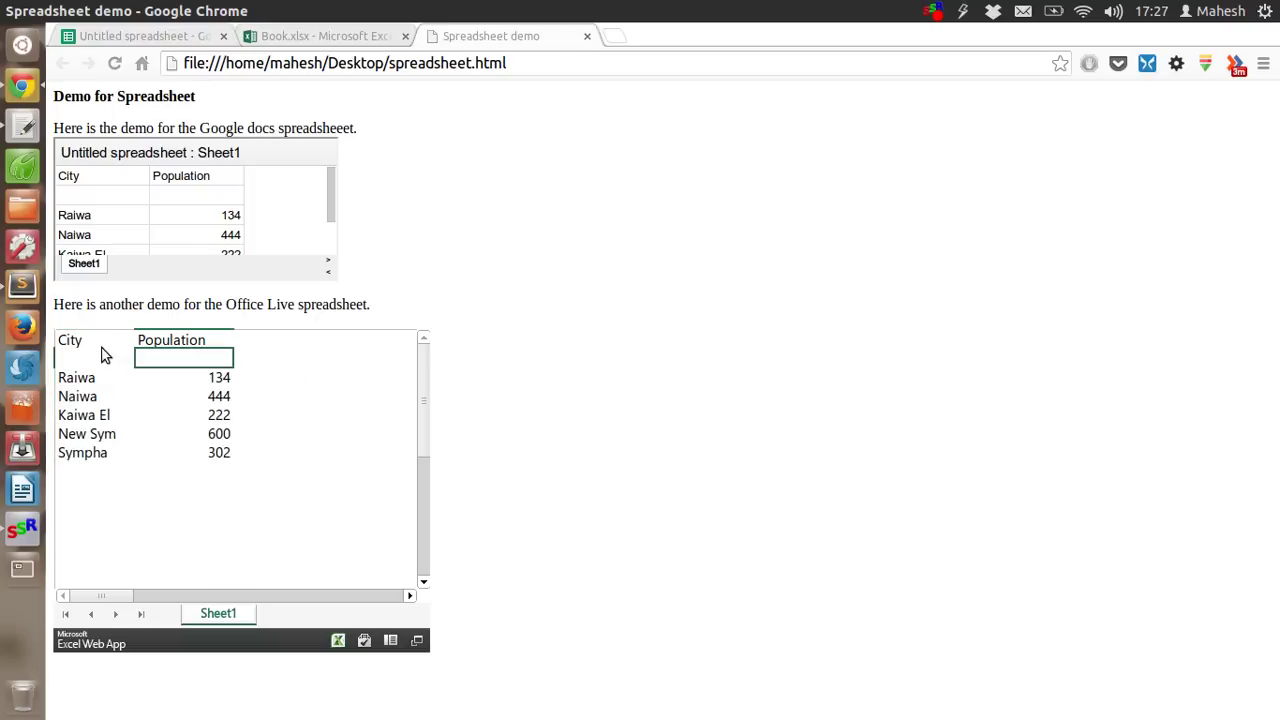
pyautogui.click(101, 346)
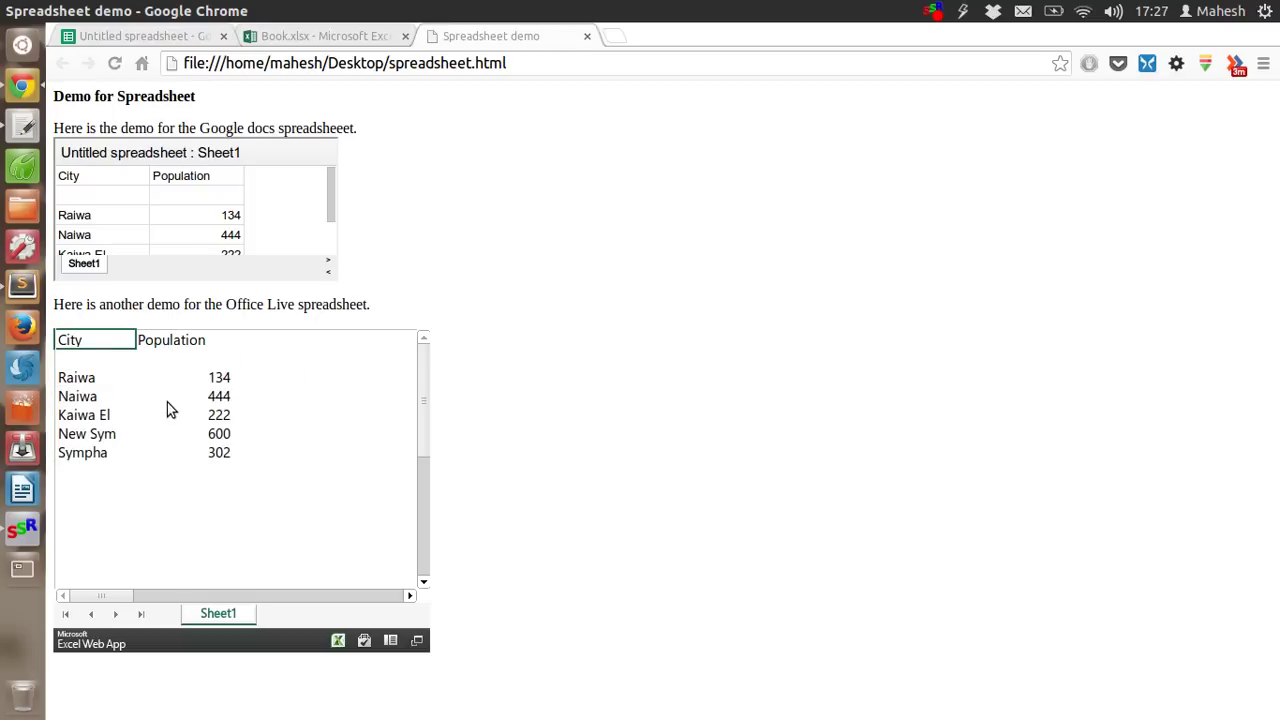
pyautogui.click(141, 510)
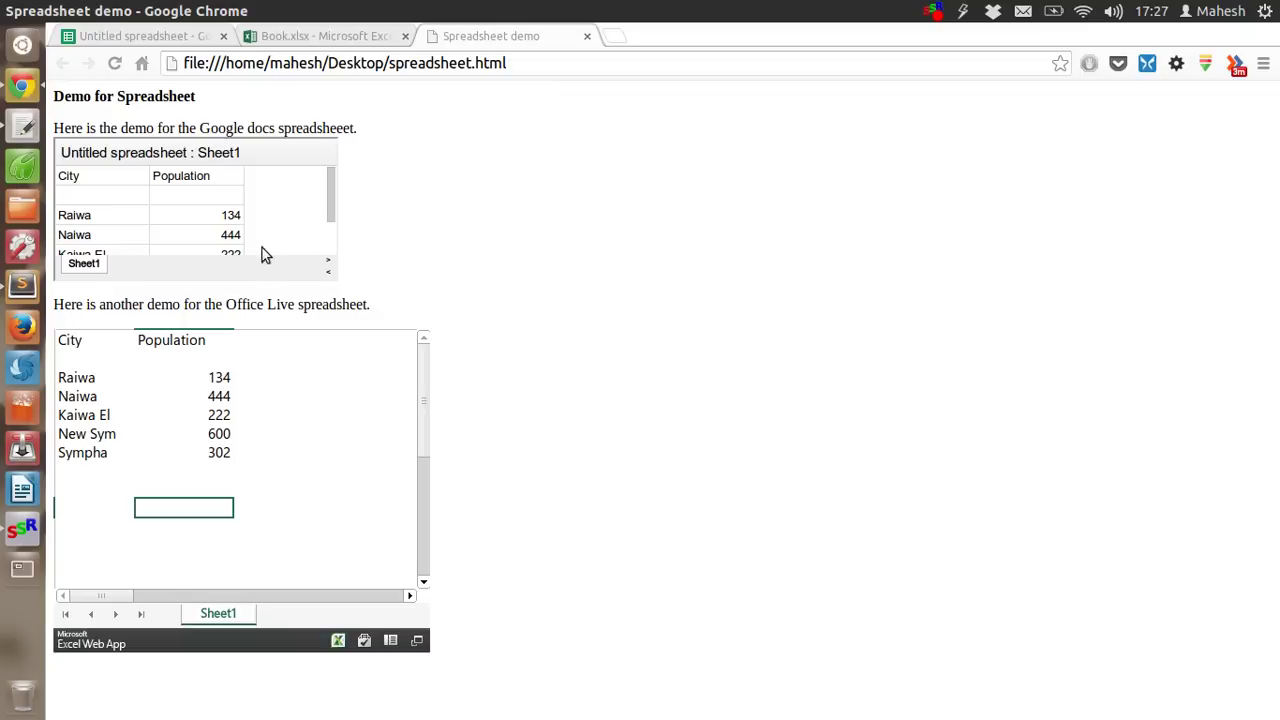
# - Close the Publish to the web dialog in Google Sheets and go back to the demo page
pyautogui.click(173, 43)
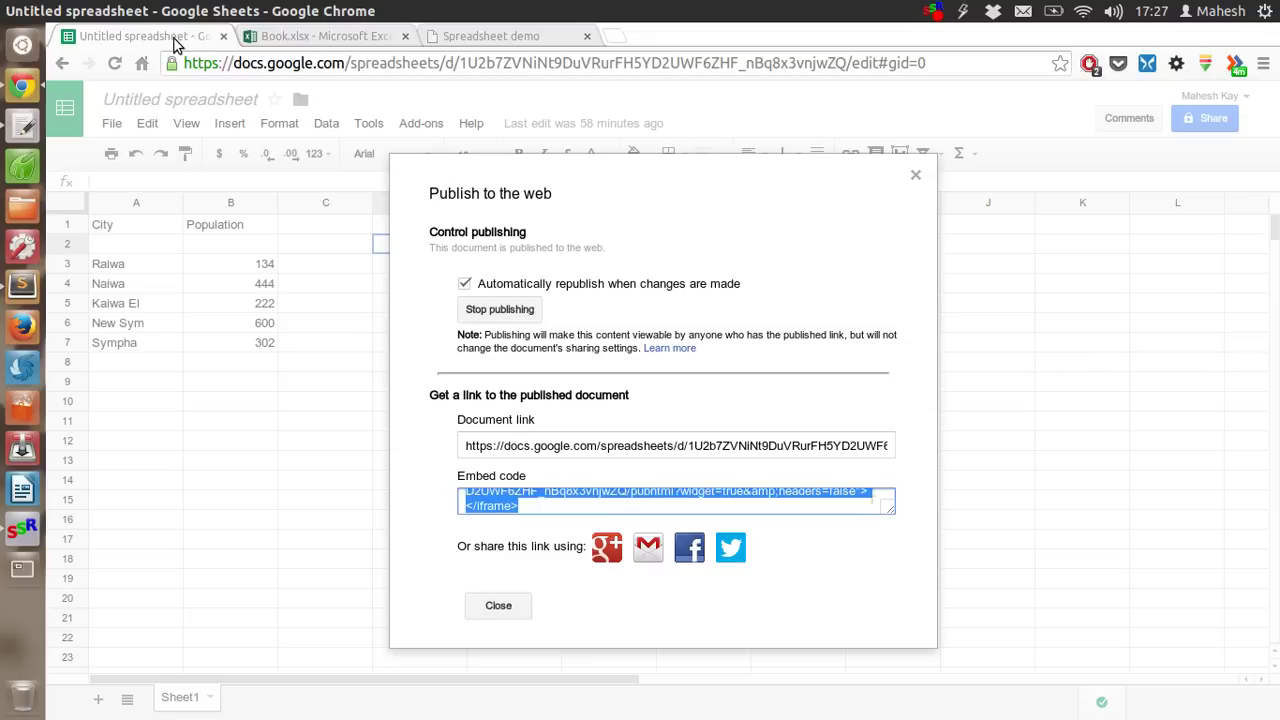
pyautogui.click(915, 176)
pyautogui.click(480, 40)
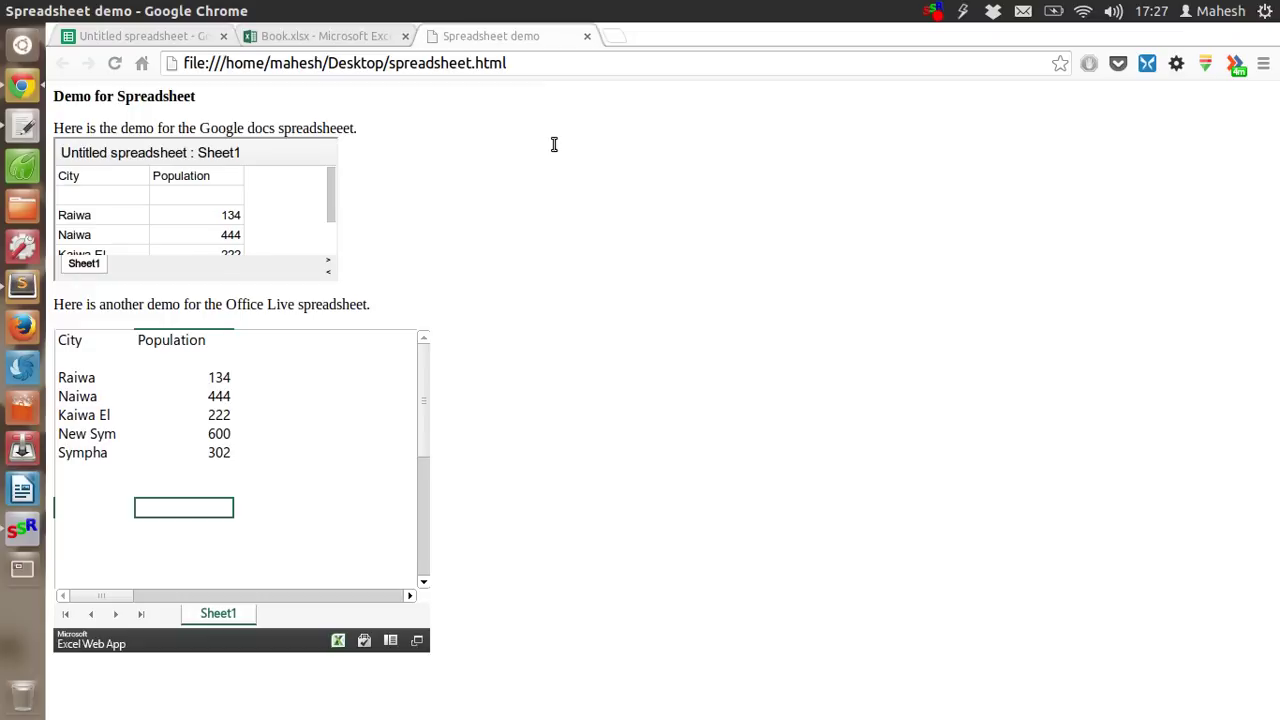